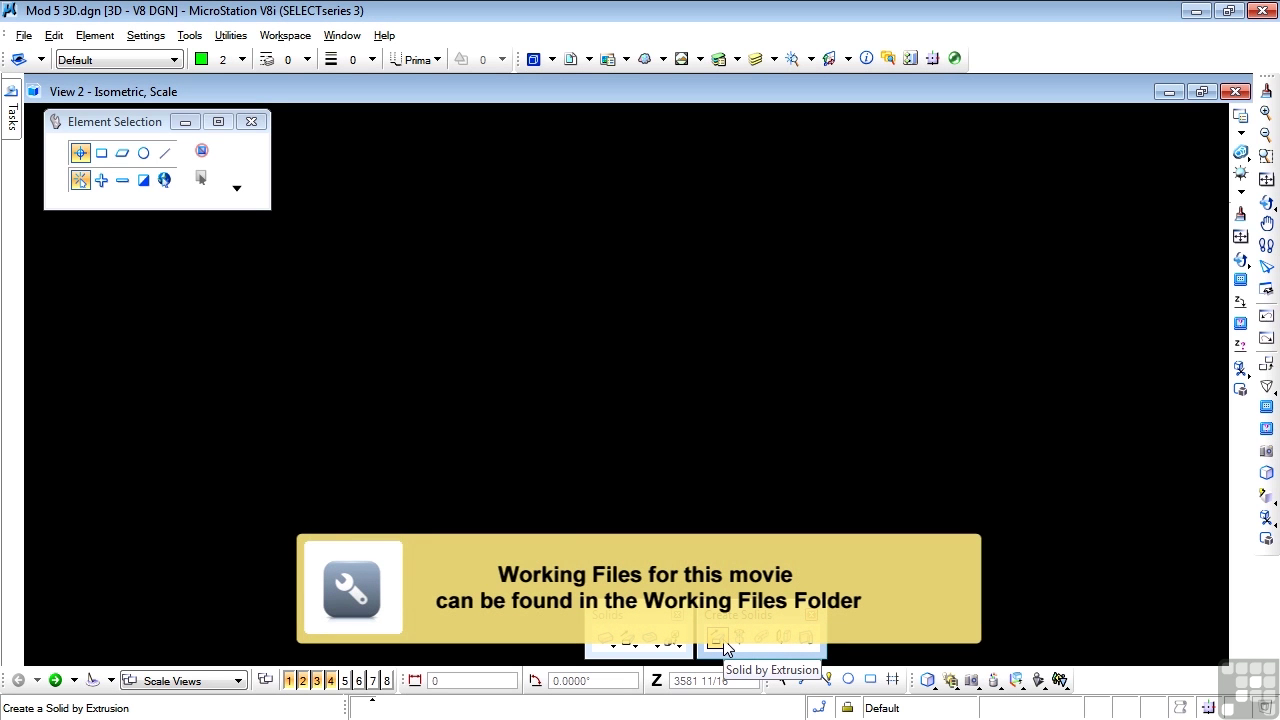
Activate Place Block from the Solid by Extrusion settings, with Orthogonal method and Solid area.
left_click(724, 647)
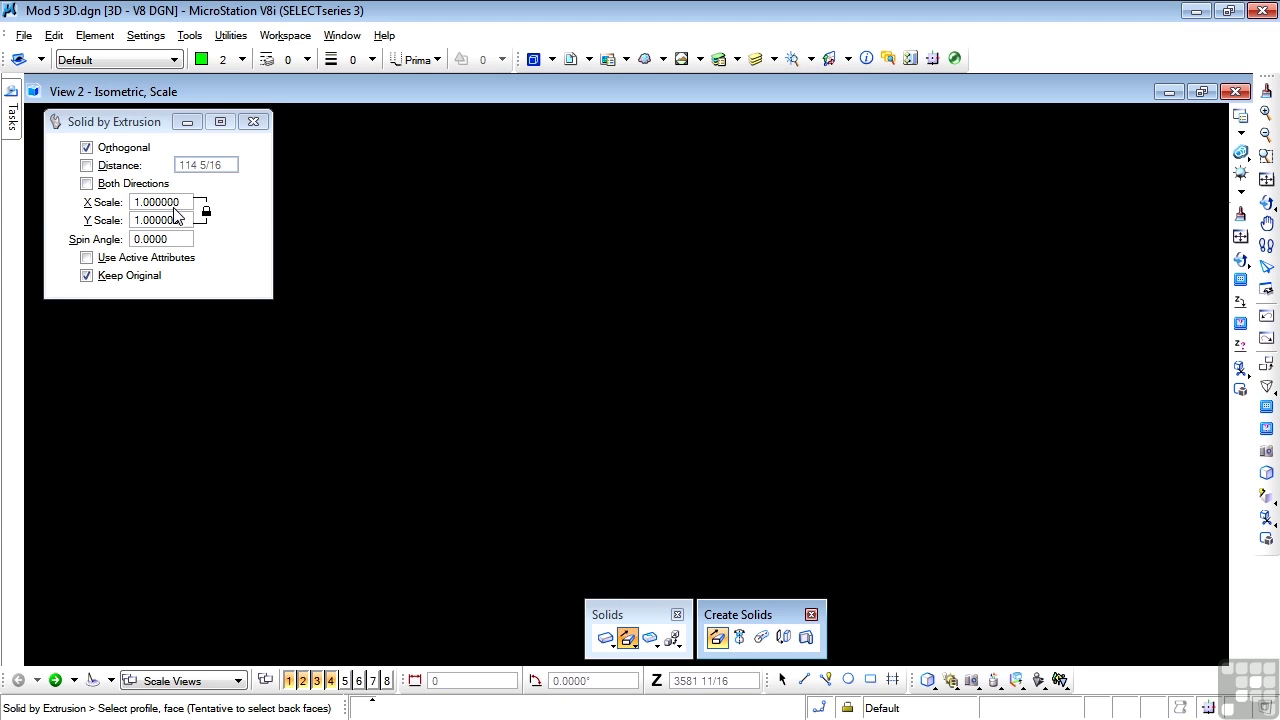
left_click(870, 680)
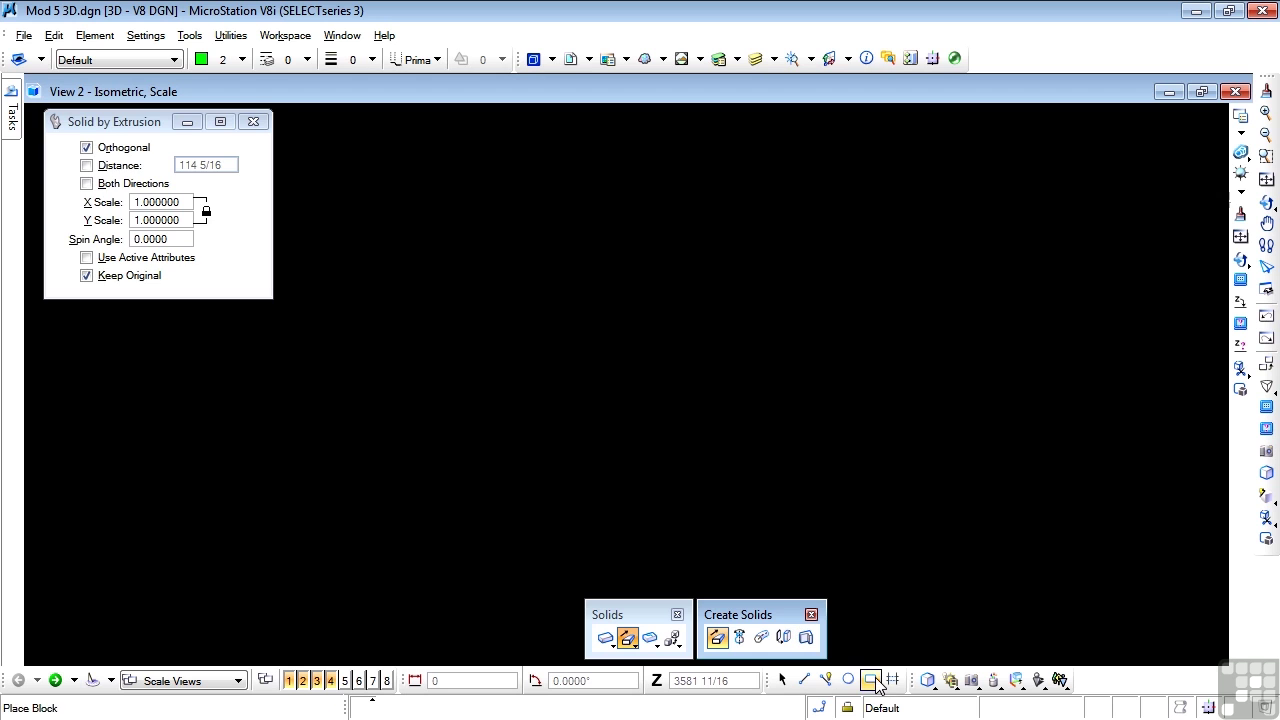
Place a flat 300 by 300 square block in the top plane (Y -300, X 300).
left_click(419, 426)
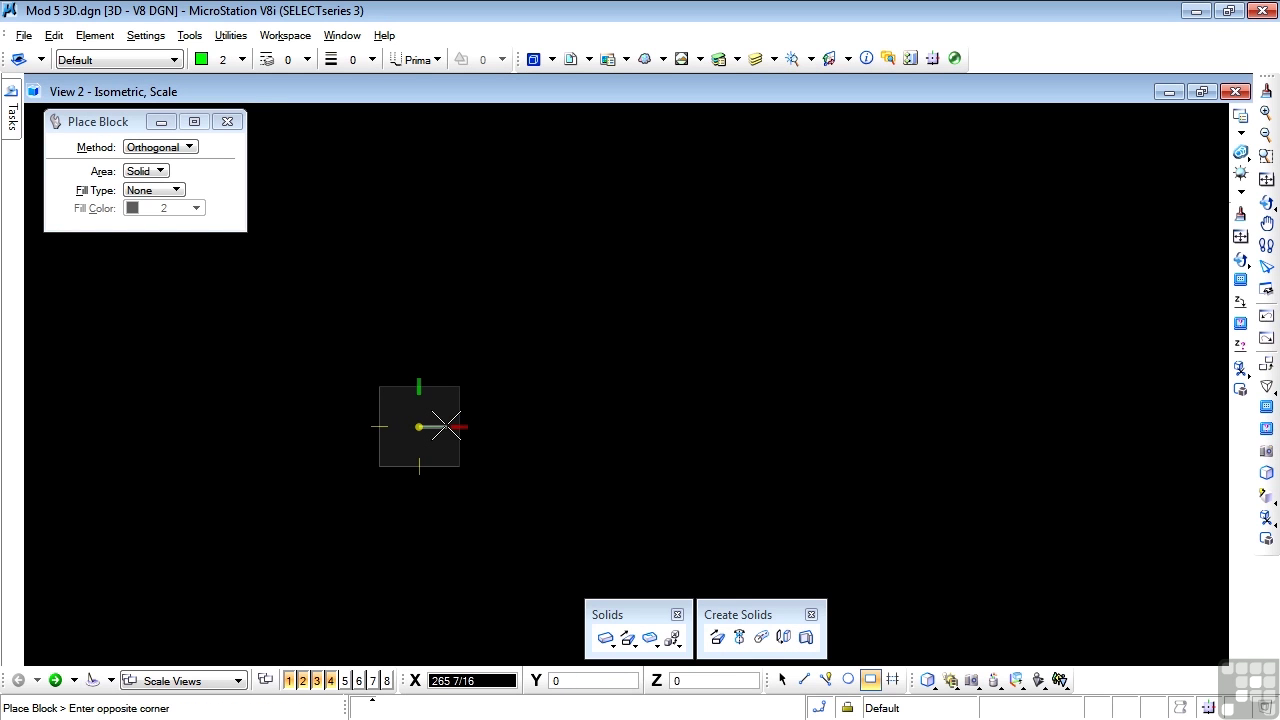
key("t")
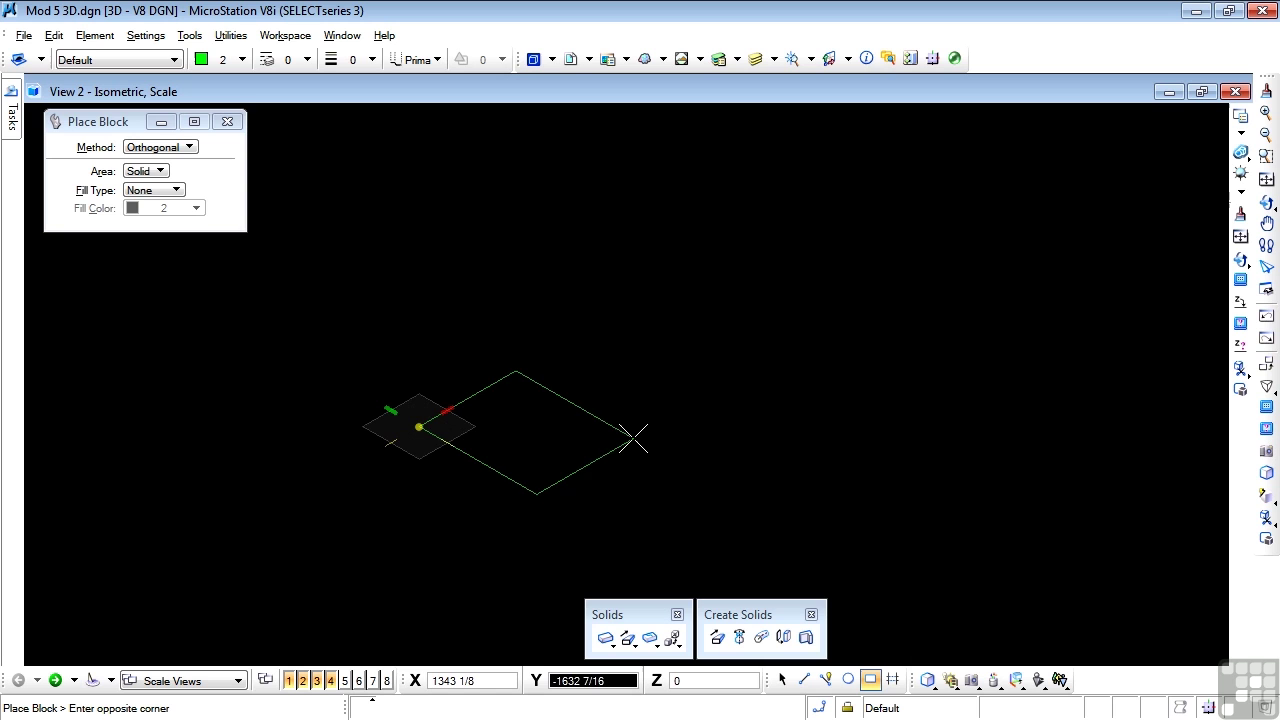
type("-300")
key("Tab")
key("Tab")
type("30")
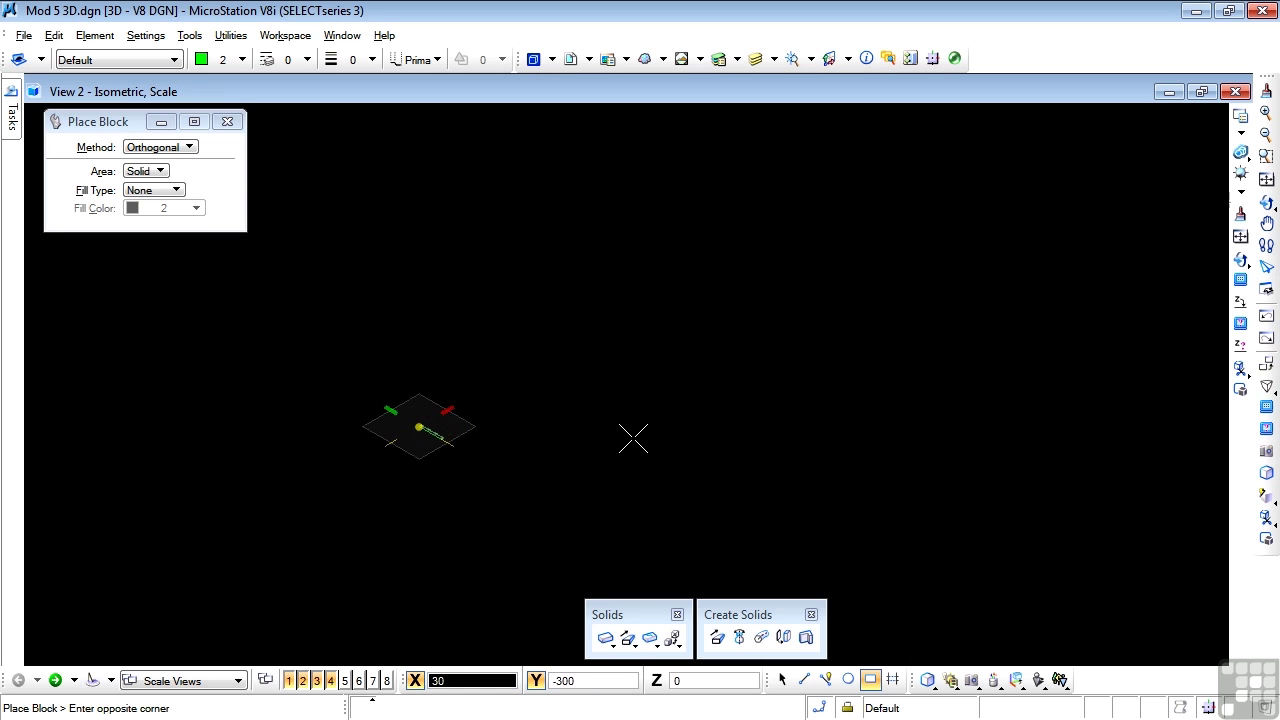
type("0")
left_click(632, 437)
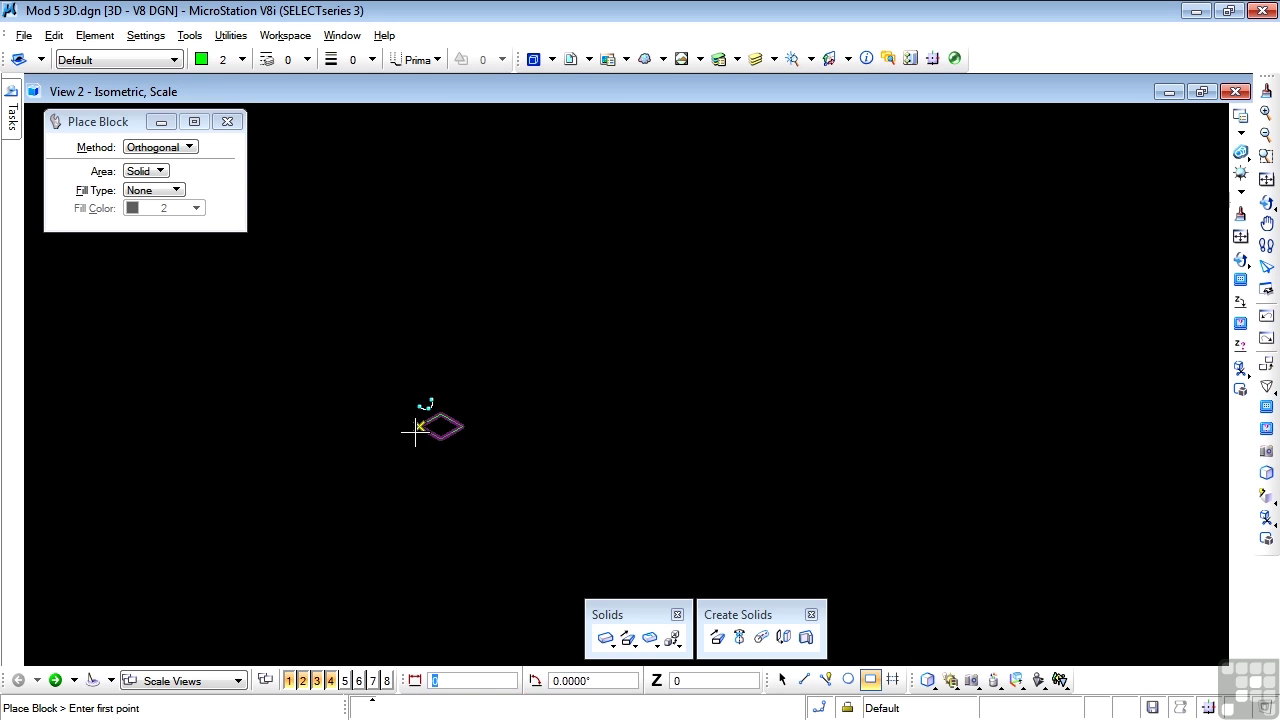
scroll(420, 429, "up", 6)
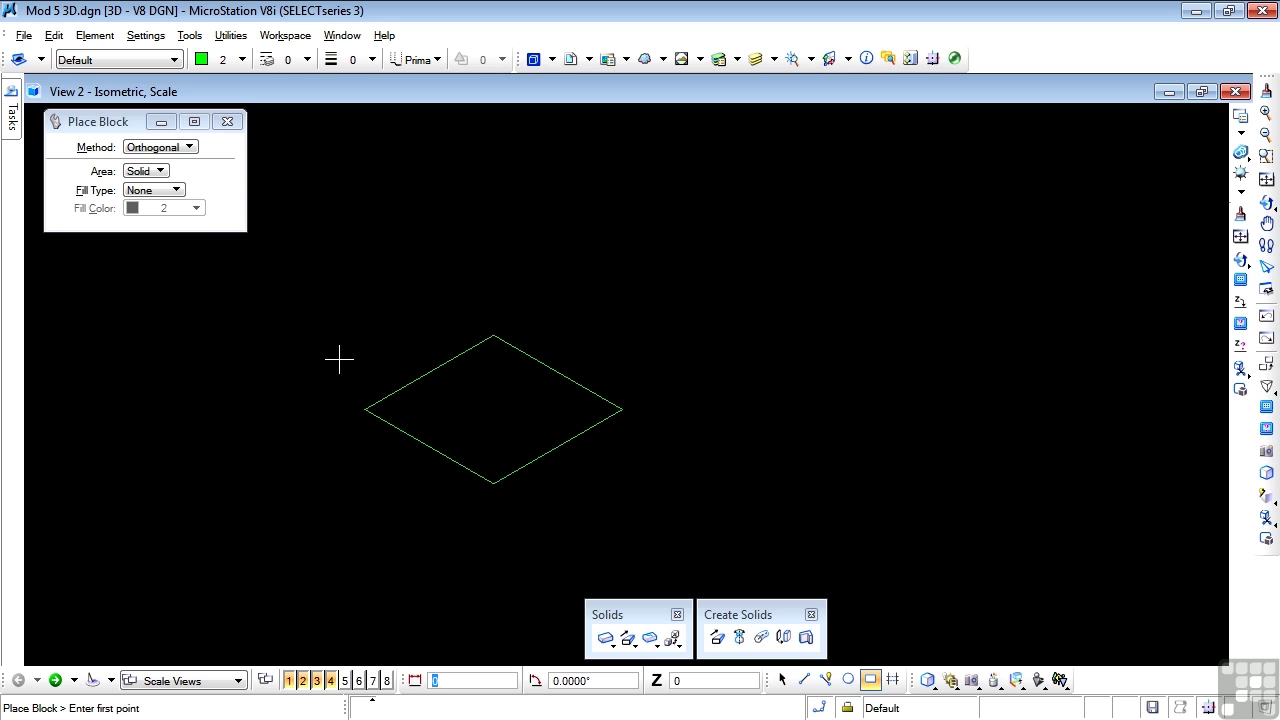
Set Solid by Extrusion to X and Y scale 1.5 with Keep Original off.
left_click(717, 637)
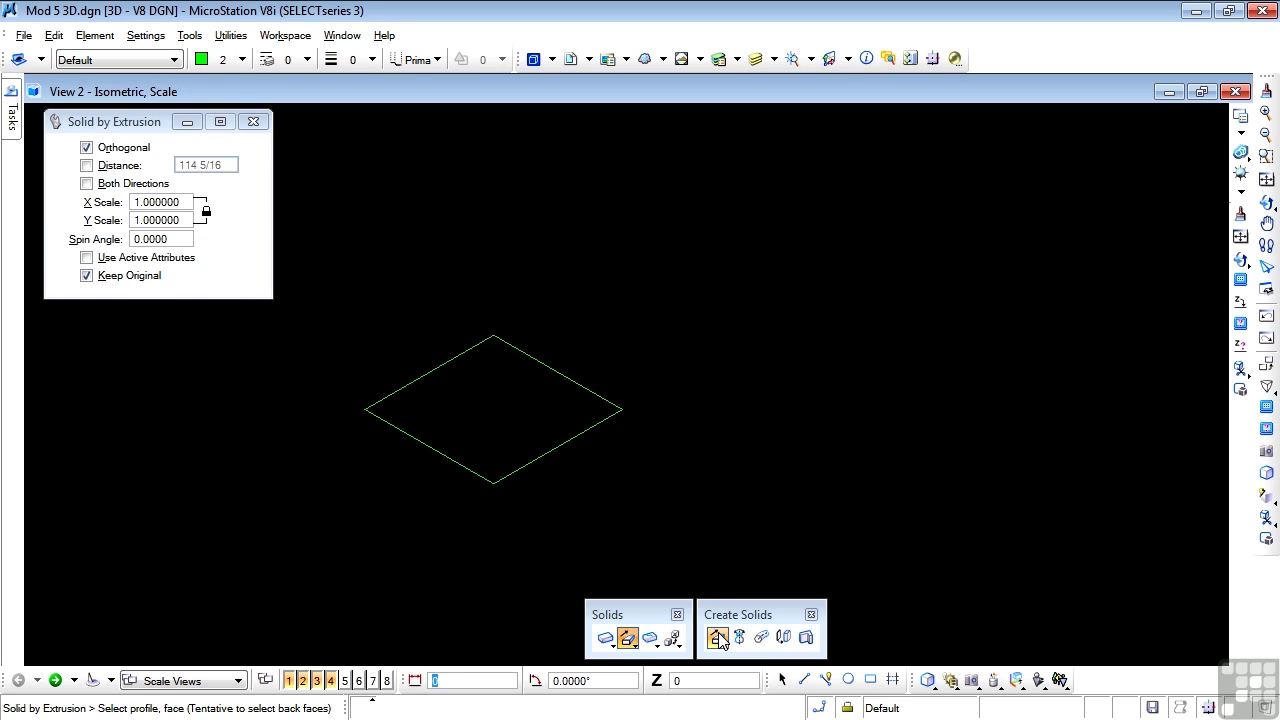
left_click(133, 203)
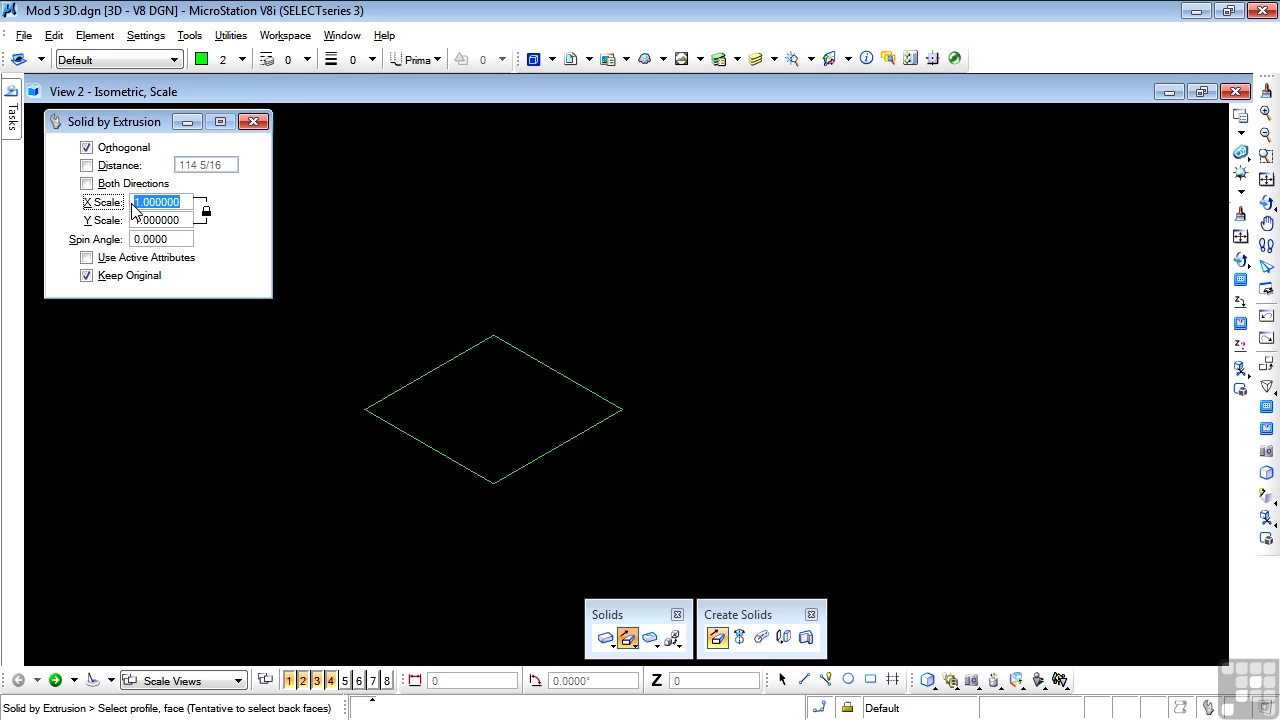
type("1.5")
key("Tab")
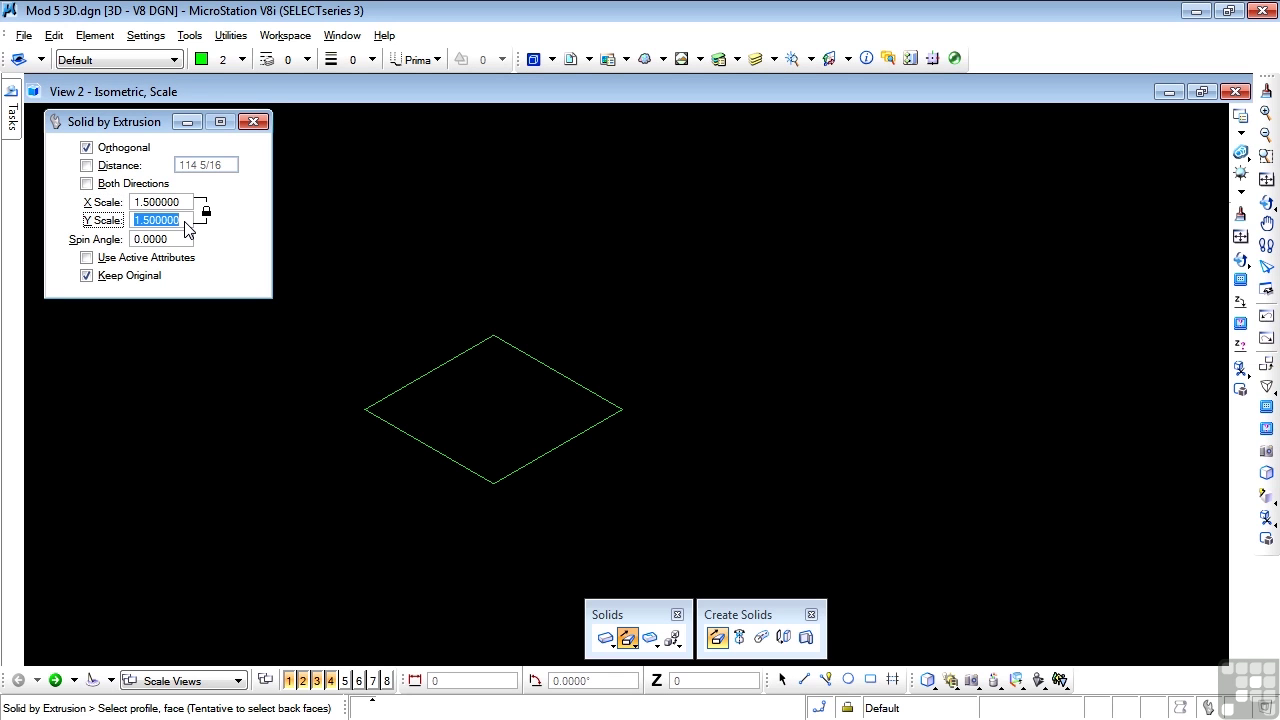
left_click(87, 276)
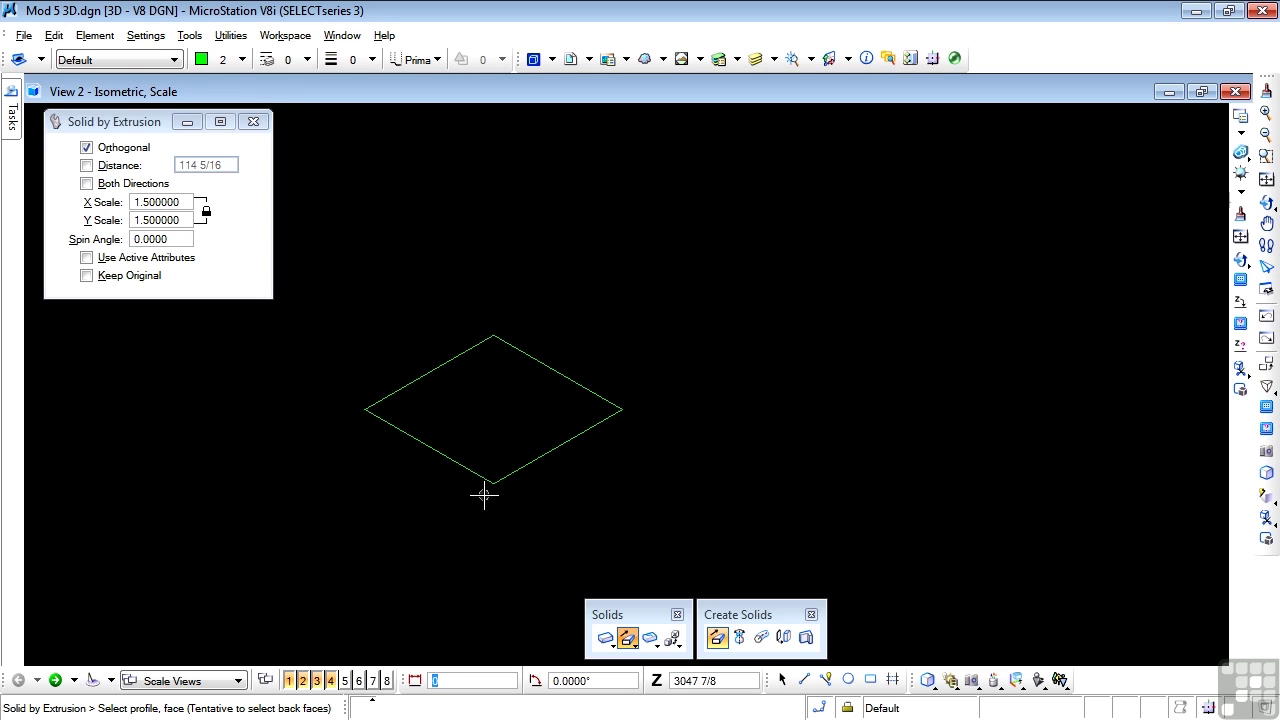
Extrude the square 450 from its centre into the flaring tapered solid.
key("c")
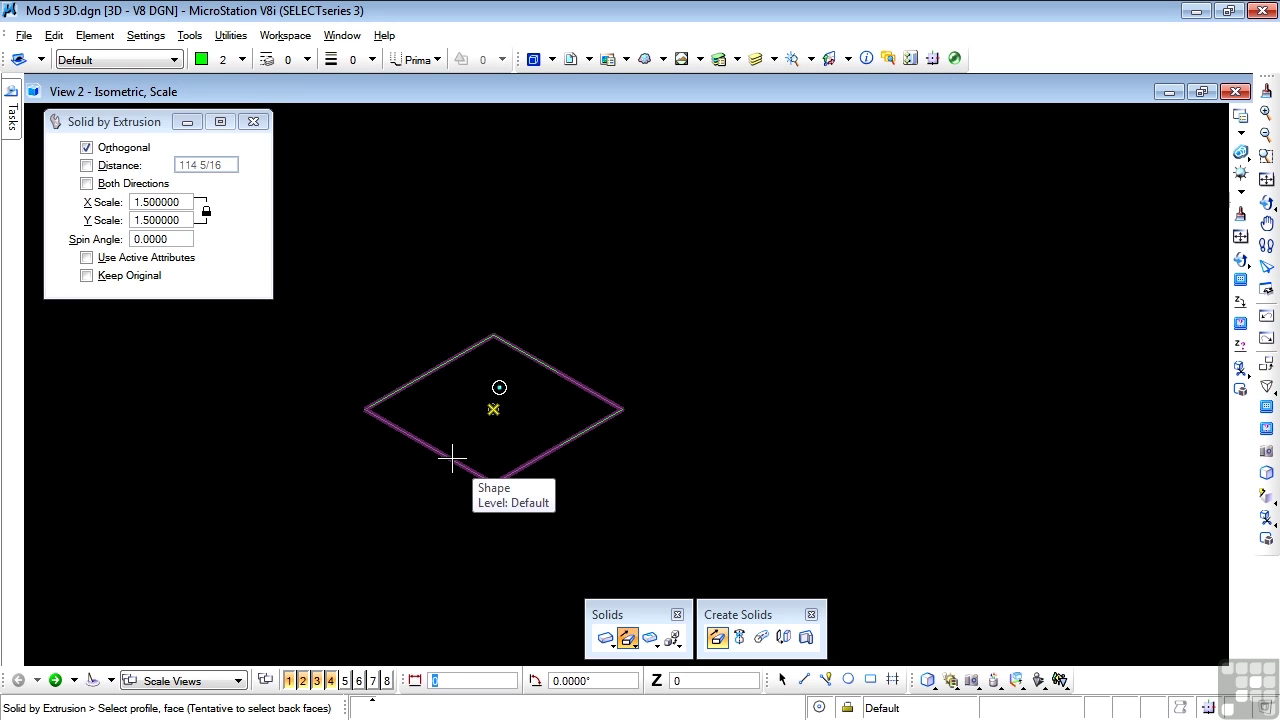
left_click(452, 458)
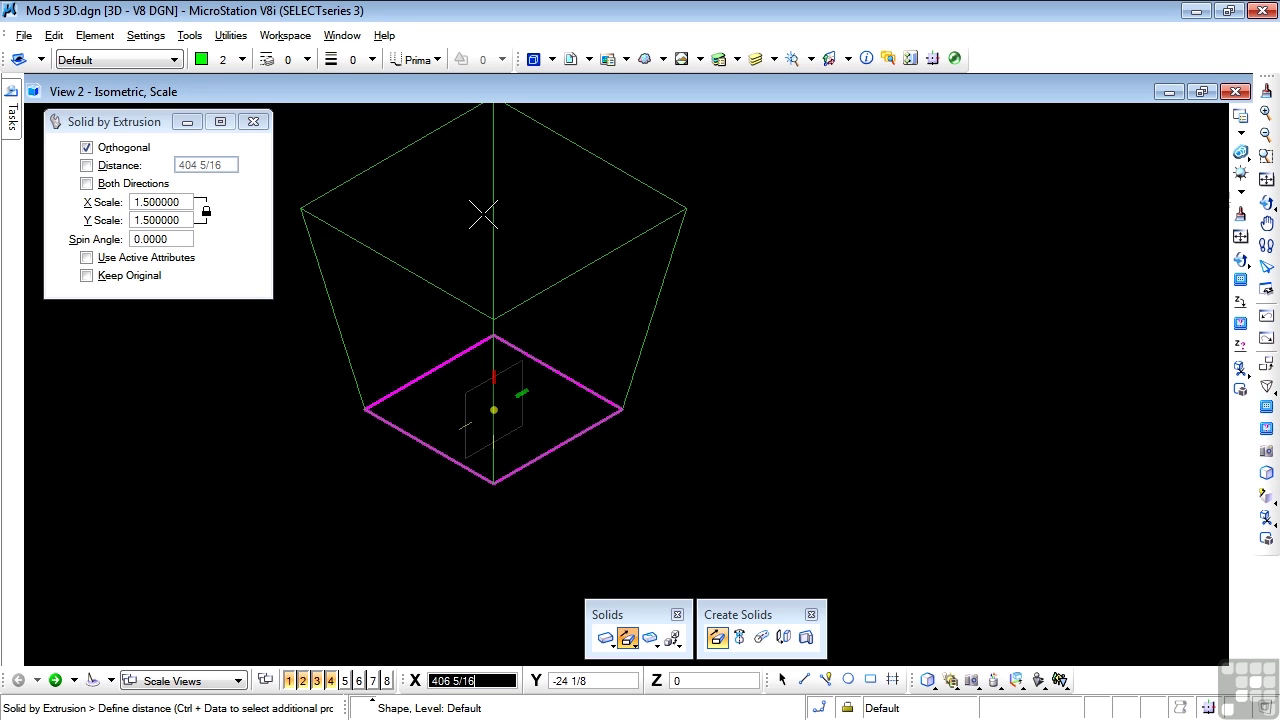
type("450")
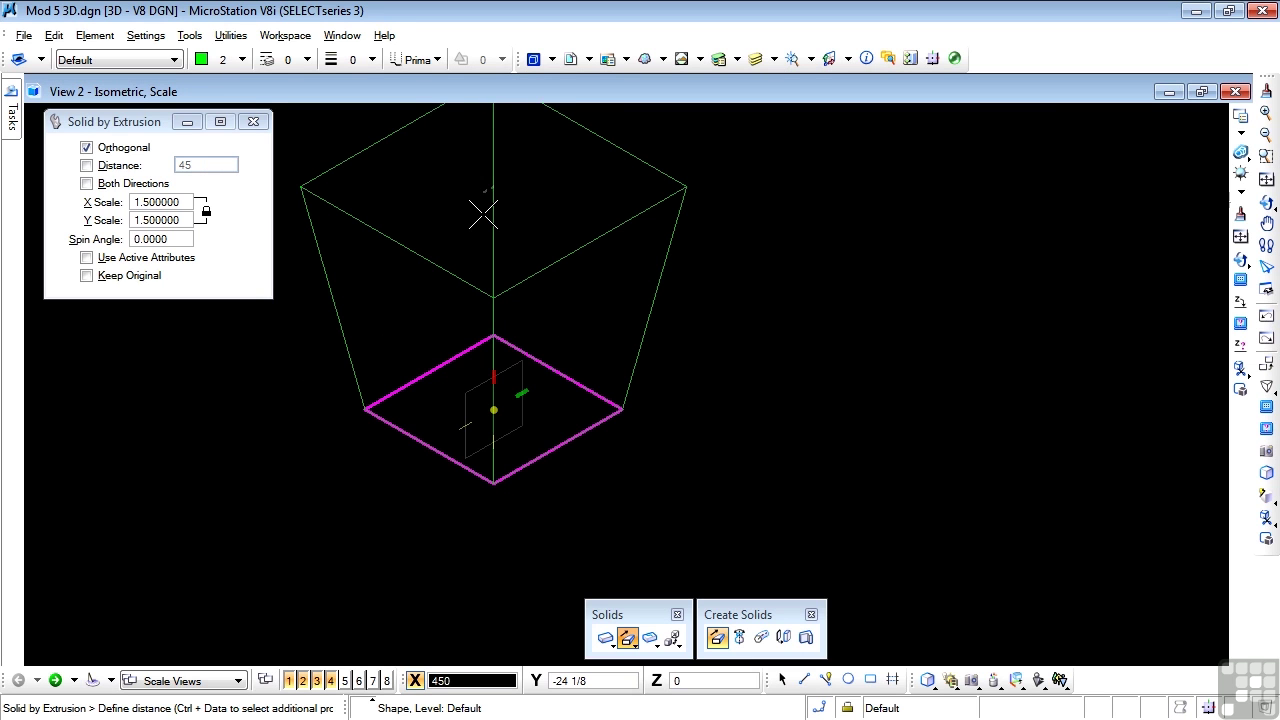
left_click(483, 214)
middle_click_drag(429, 417, 430, 326, "shift")
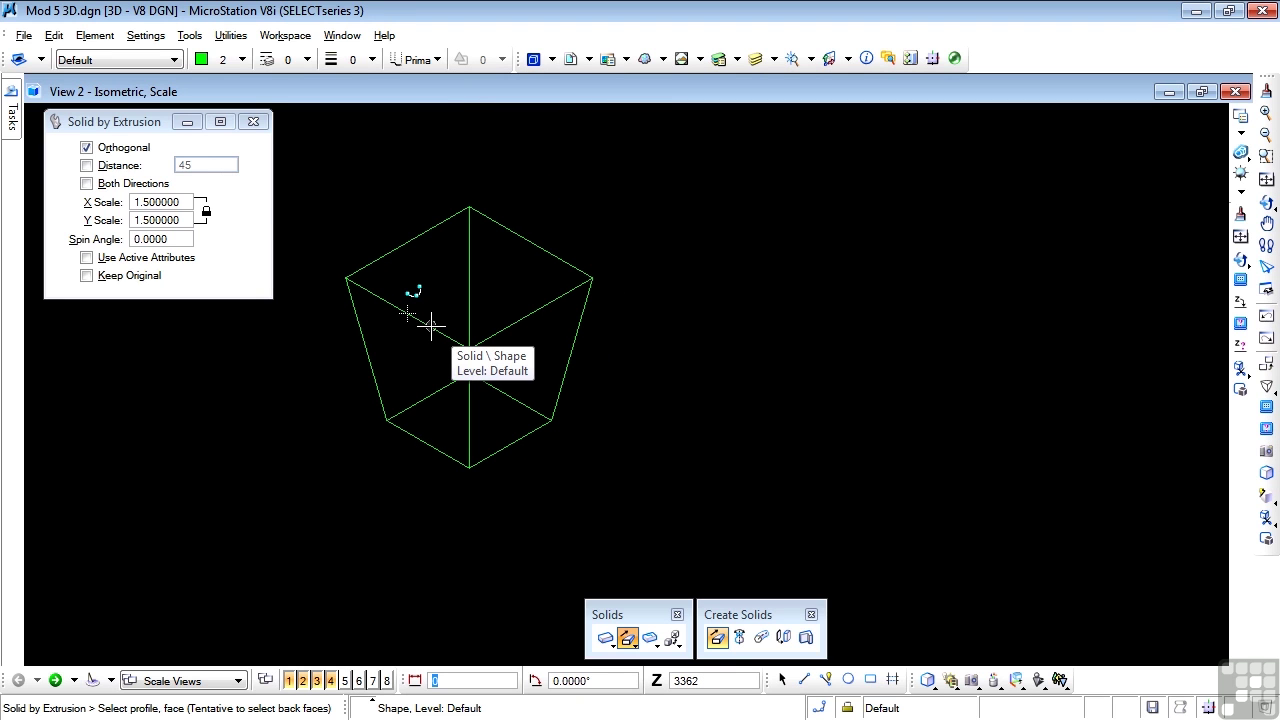
Shade the solid with Smooth render mode, then start and cancel a line at its top corner.
left_click(430, 326)
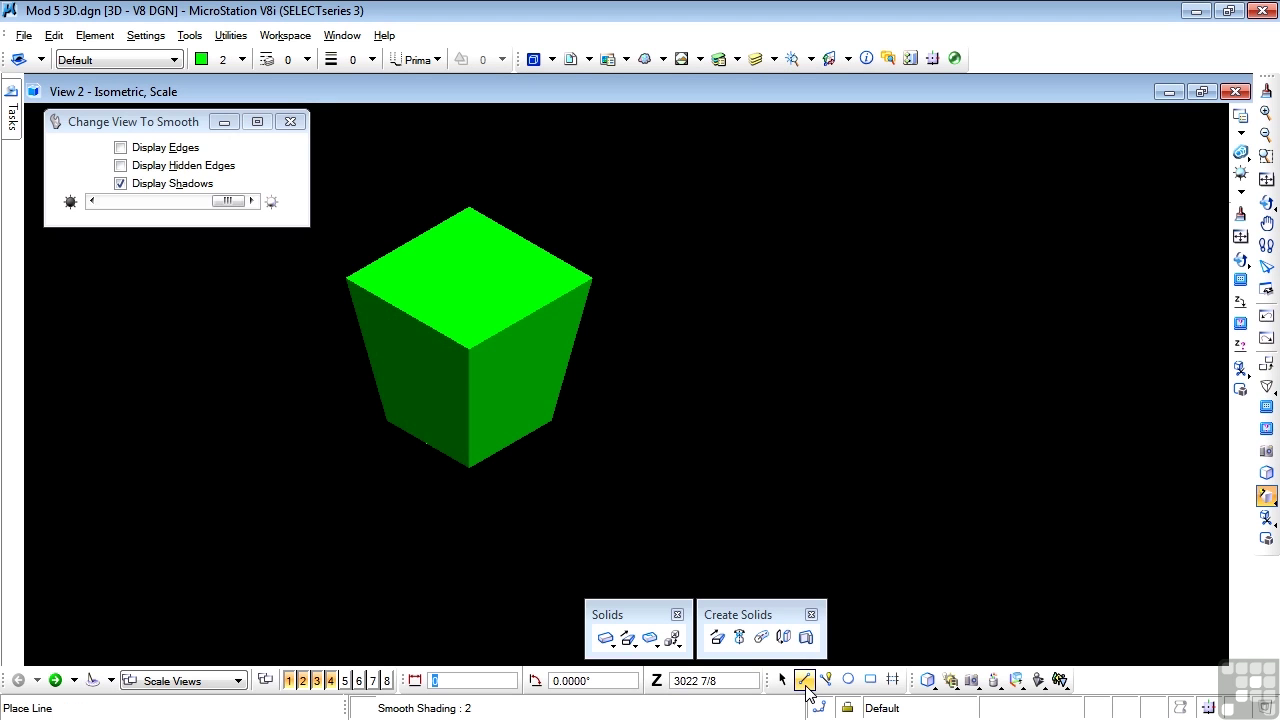
left_click(806, 681)
left_click(470, 346)
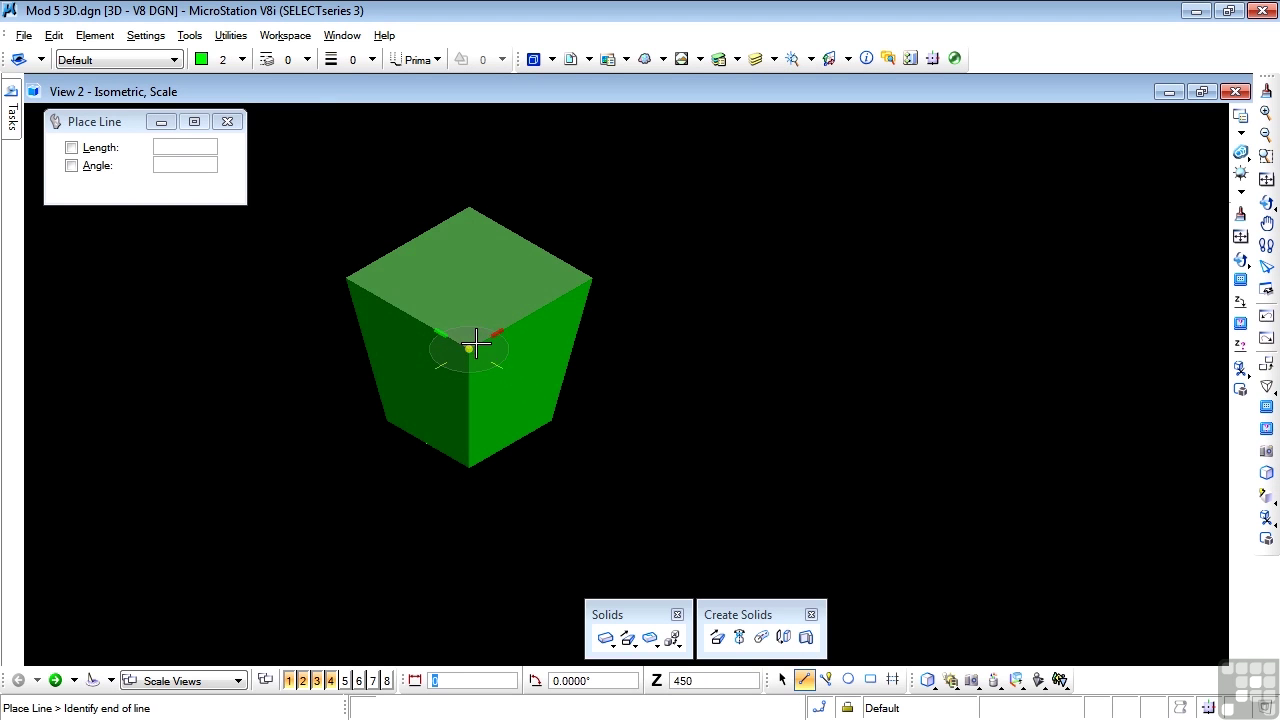
right_click(593, 276)
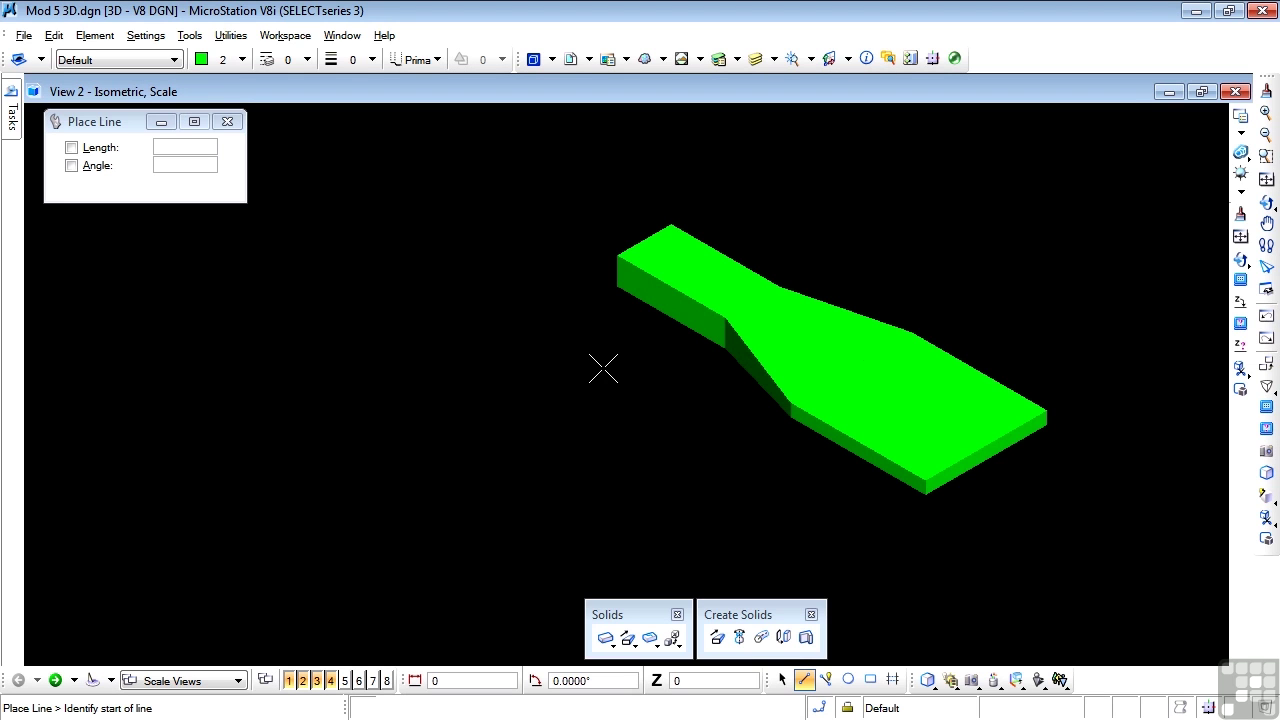
Switch to wireframe display, then rotate the view about a vertex to a new angle.
key("F5")
left_click(603, 369)
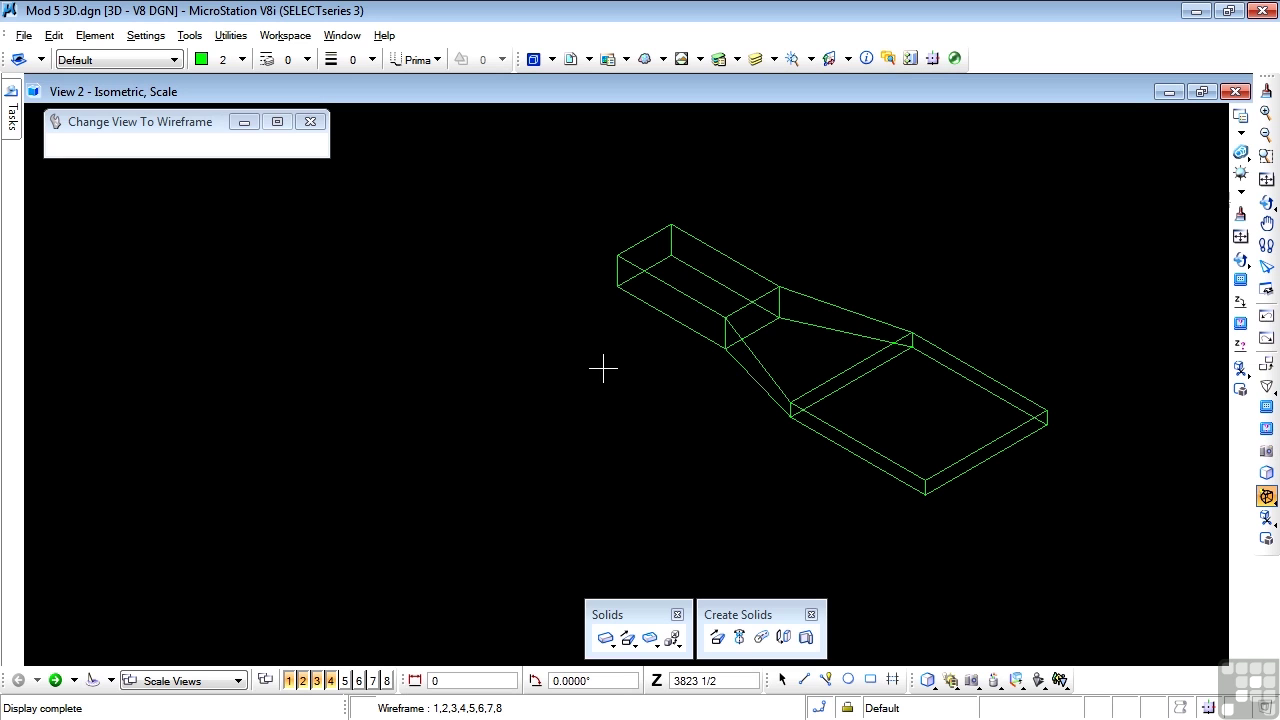
left_click(782, 680)
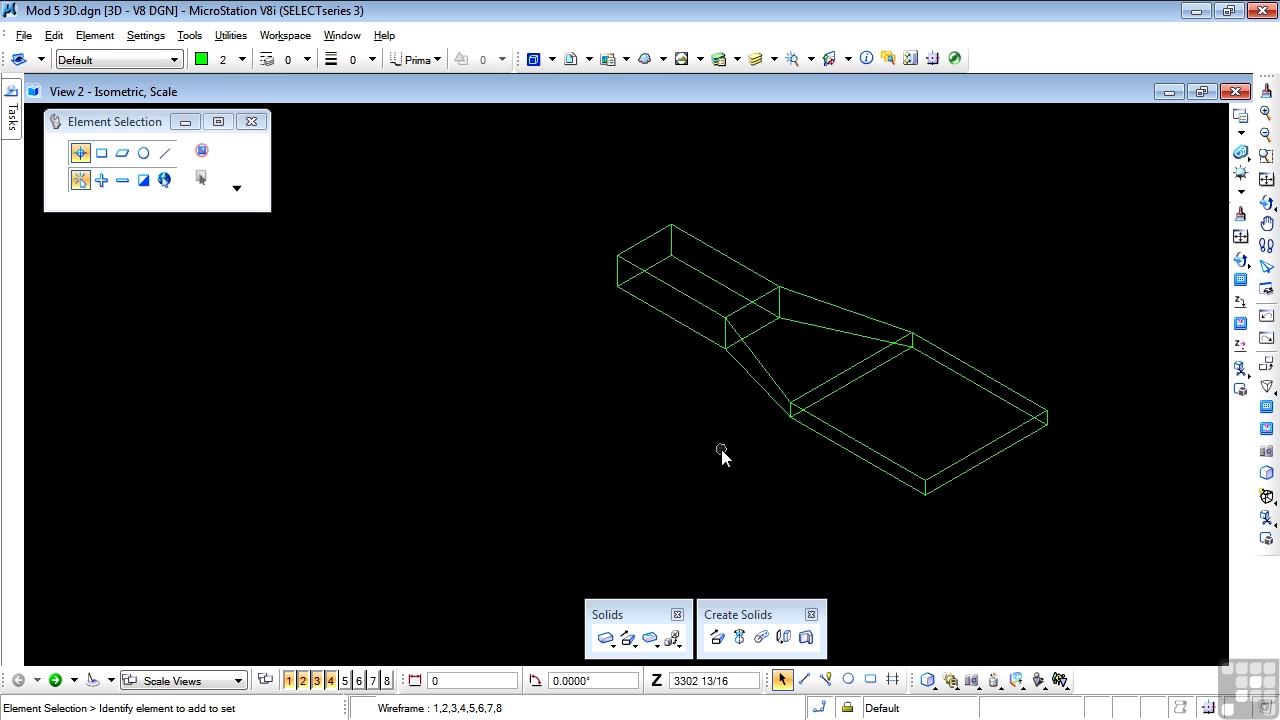
key("F8")
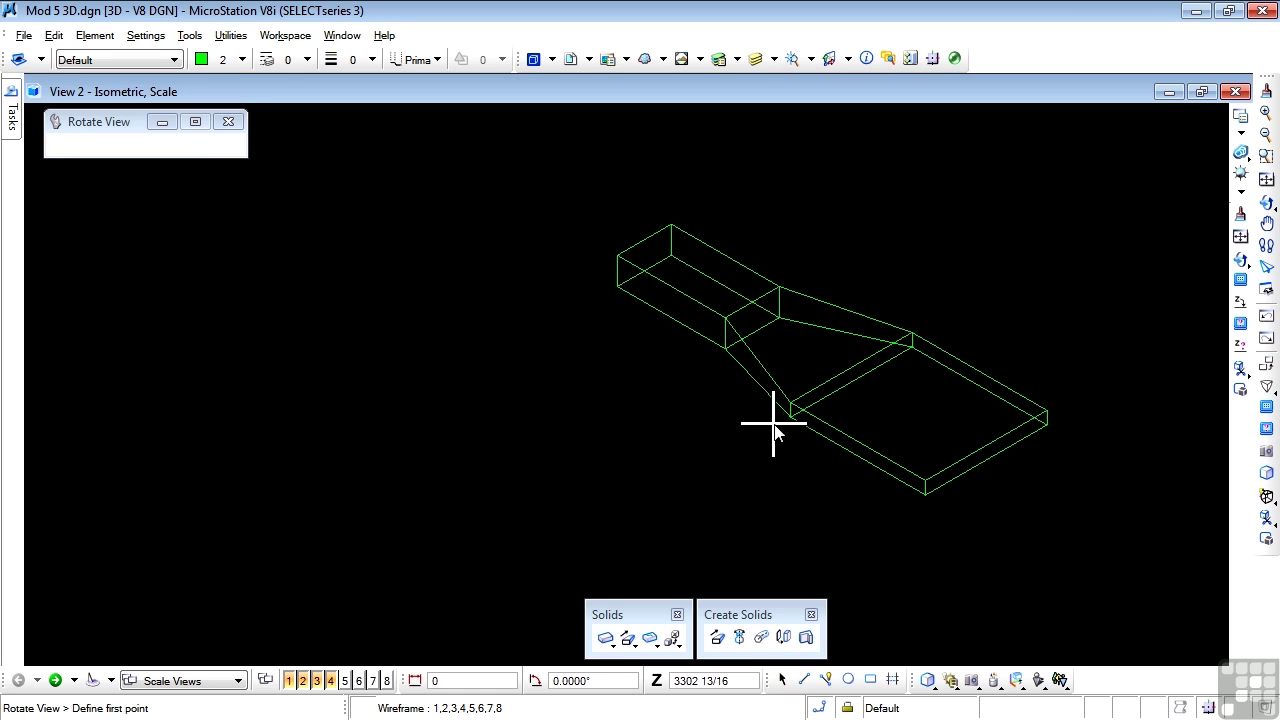
left_click(788, 418)
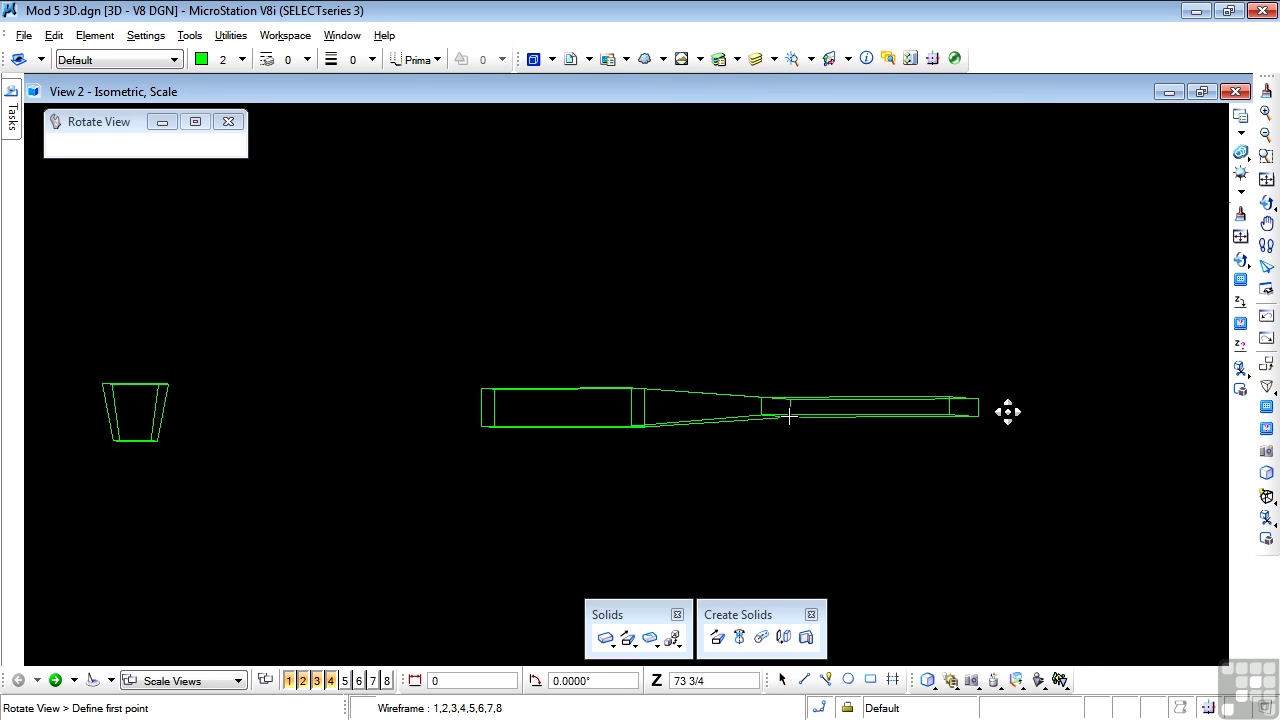
left_click(778, 492)
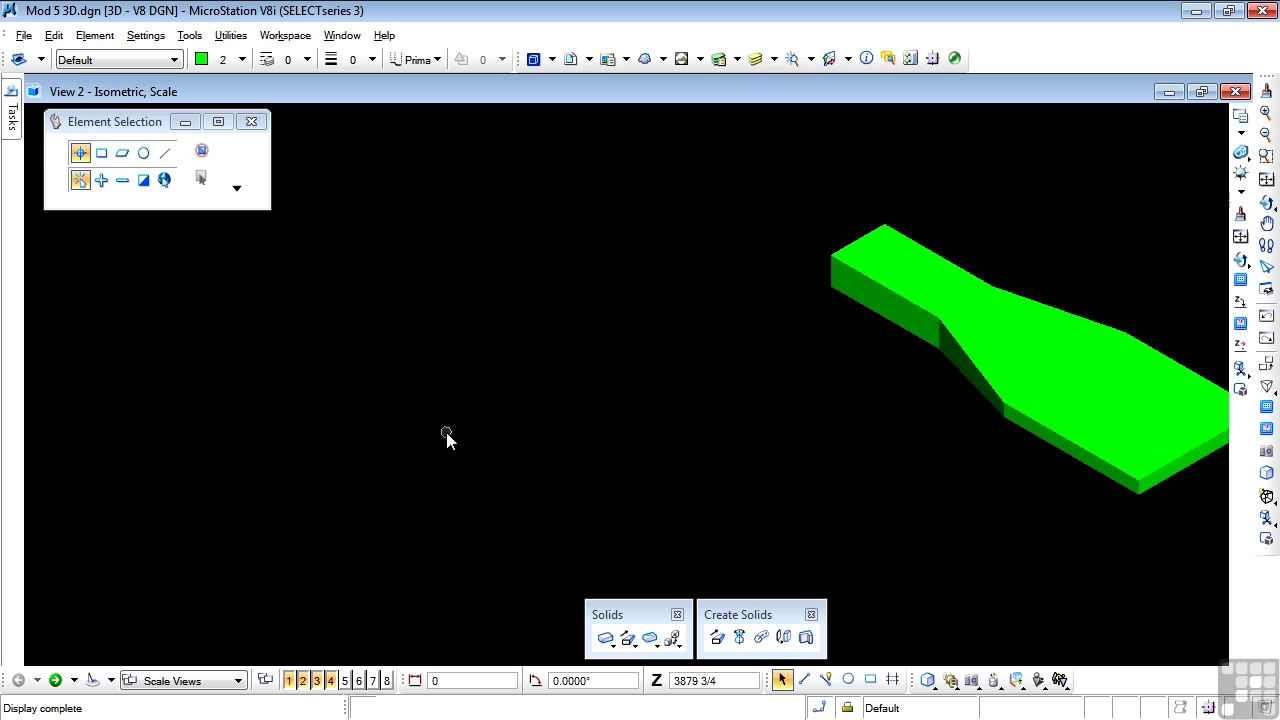
Place a vertical 600 by 300 block profile and show the view in wireframe.
left_click(871, 680)
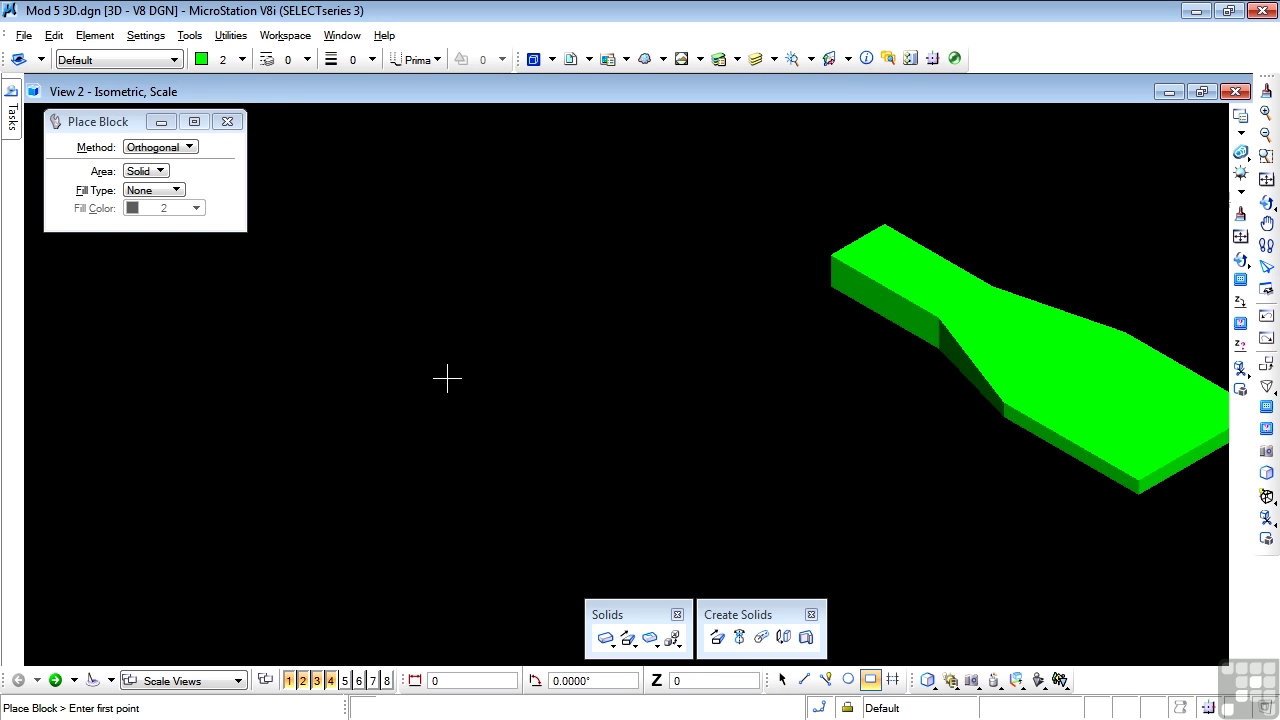
left_click(417, 380)
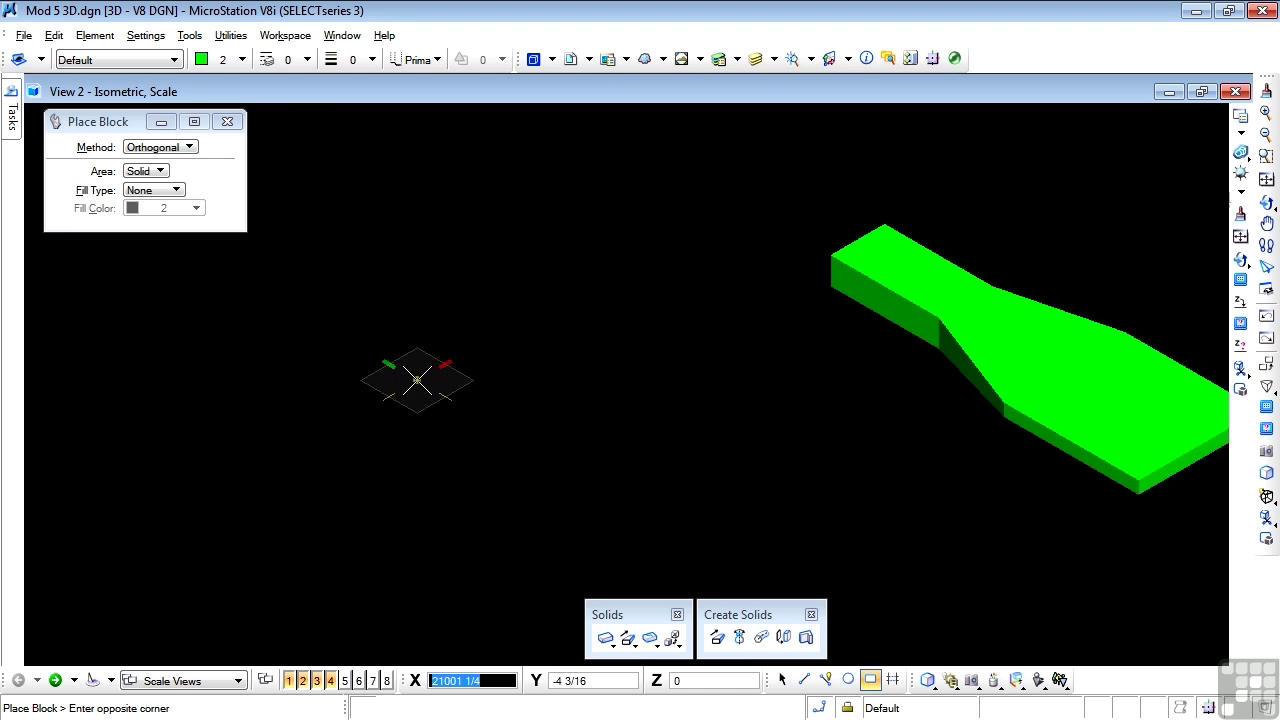
key("e")
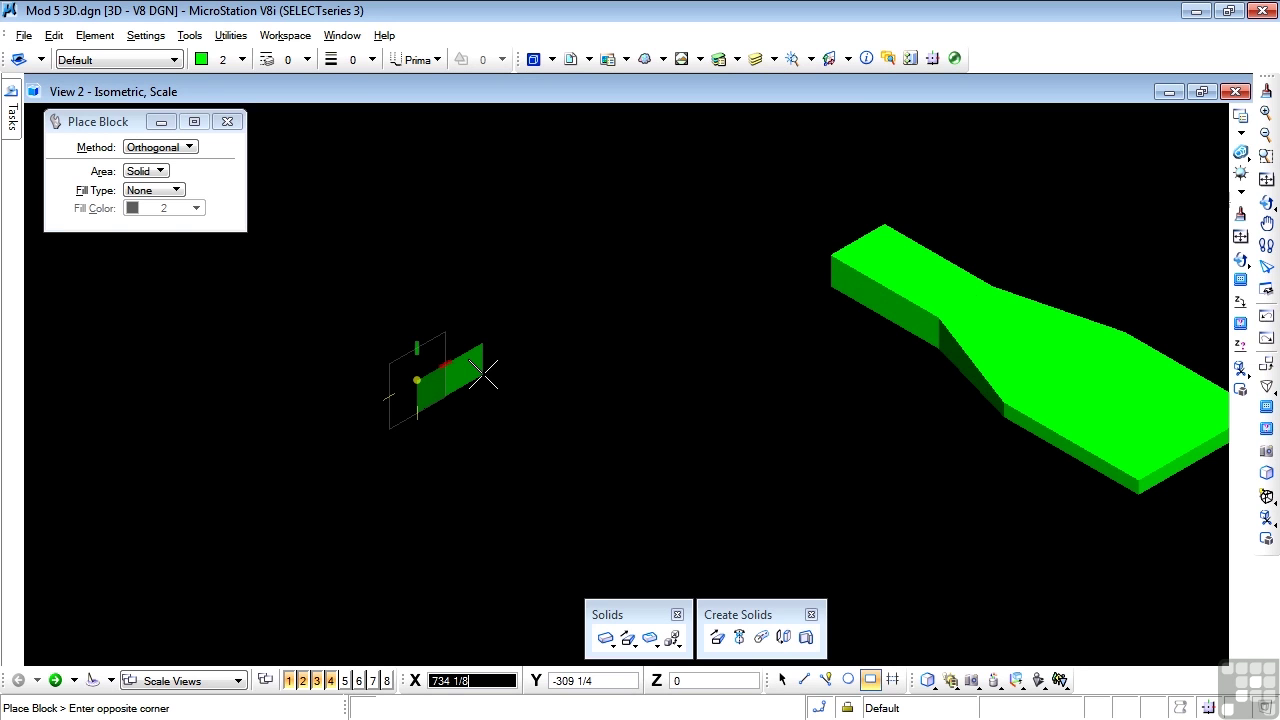
type("600")
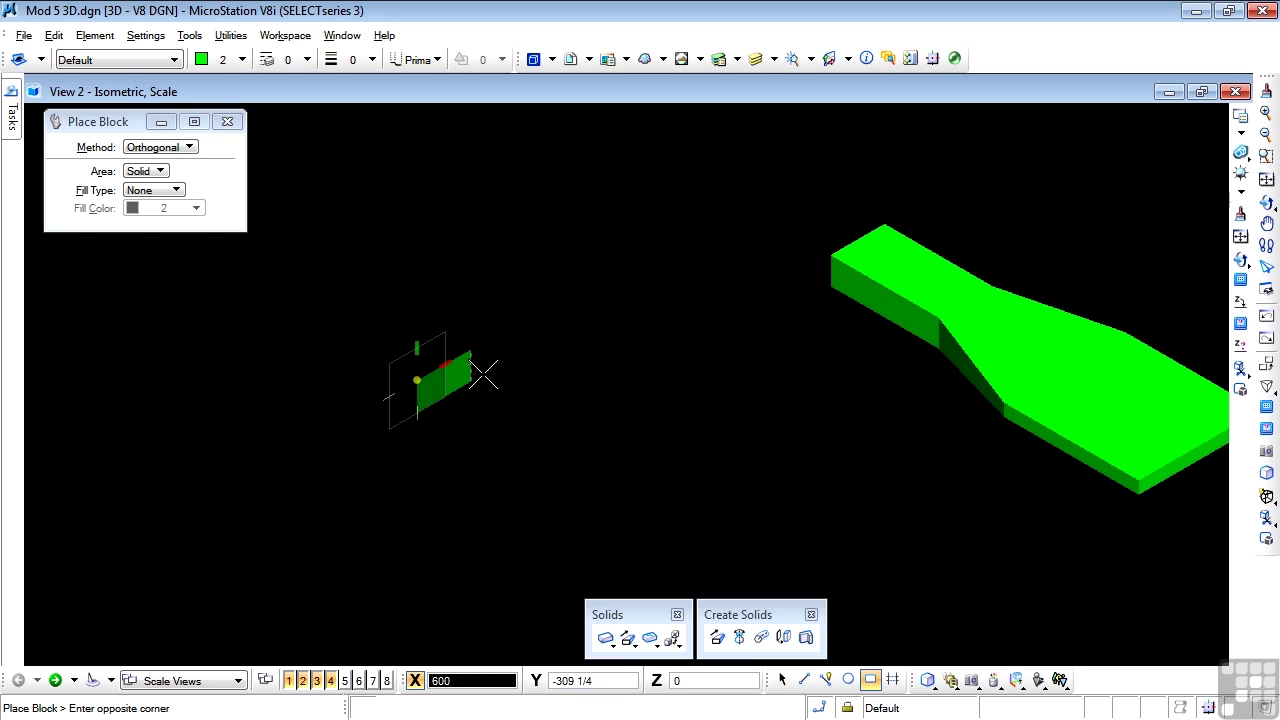
key("Tab")
type("300")
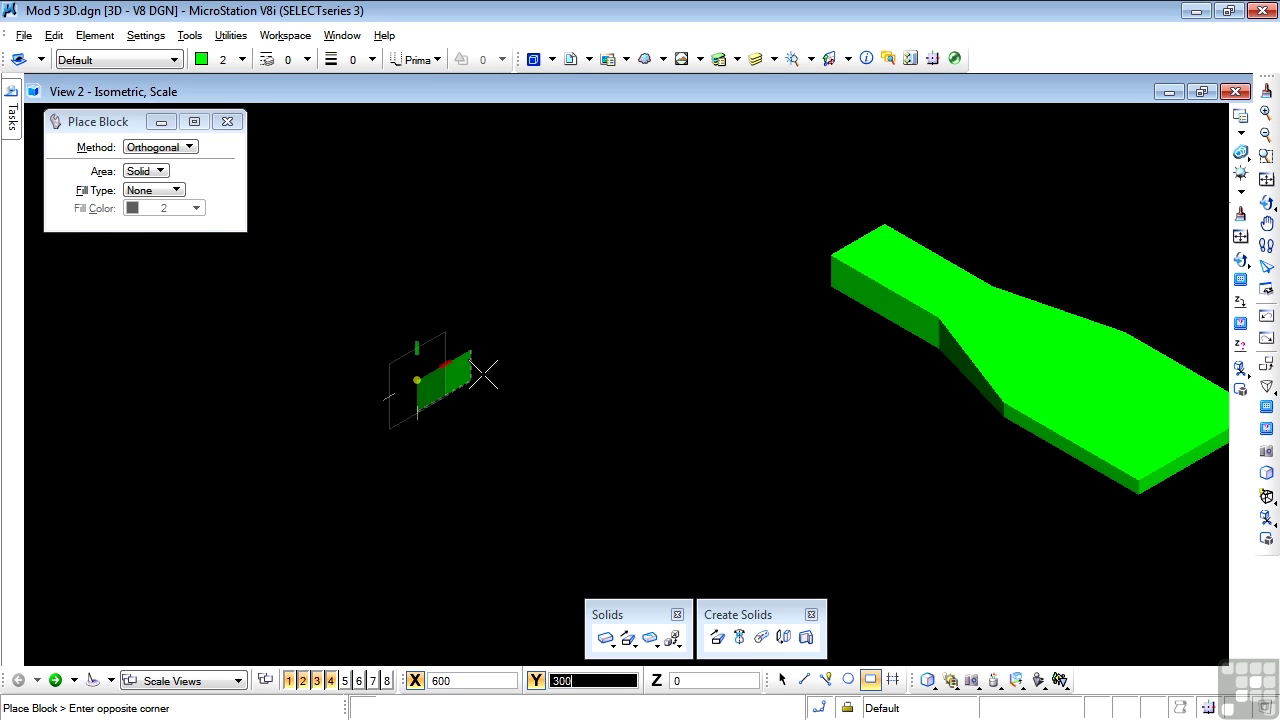
left_click(483, 374)
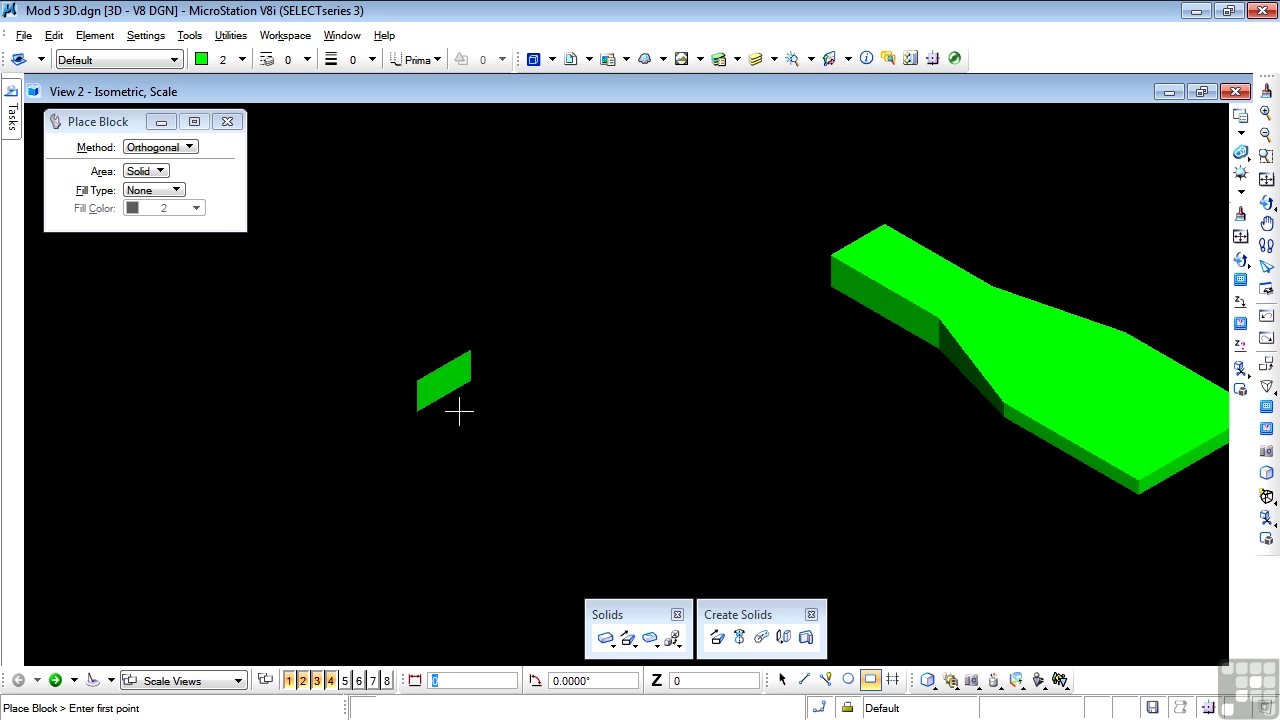
key("F5")
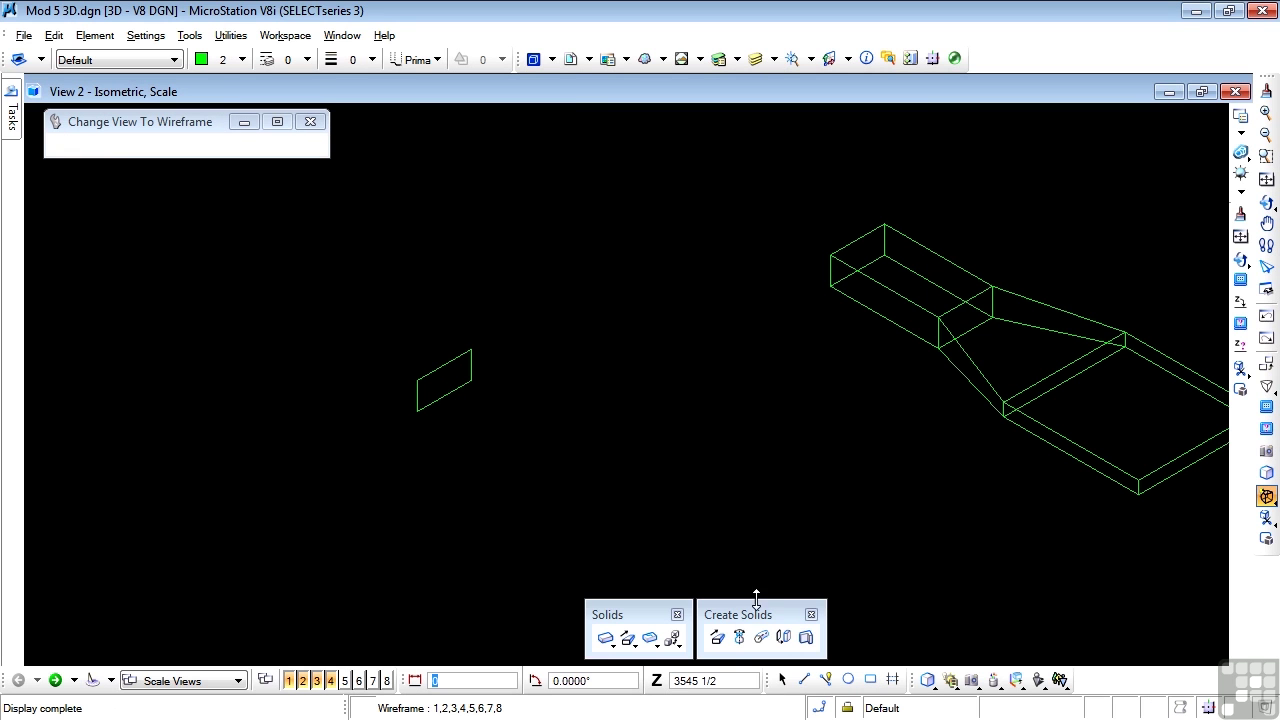
Set Solid by Extrusion to X and Y scale 1 with Keep Original on.
left_click(719, 639)
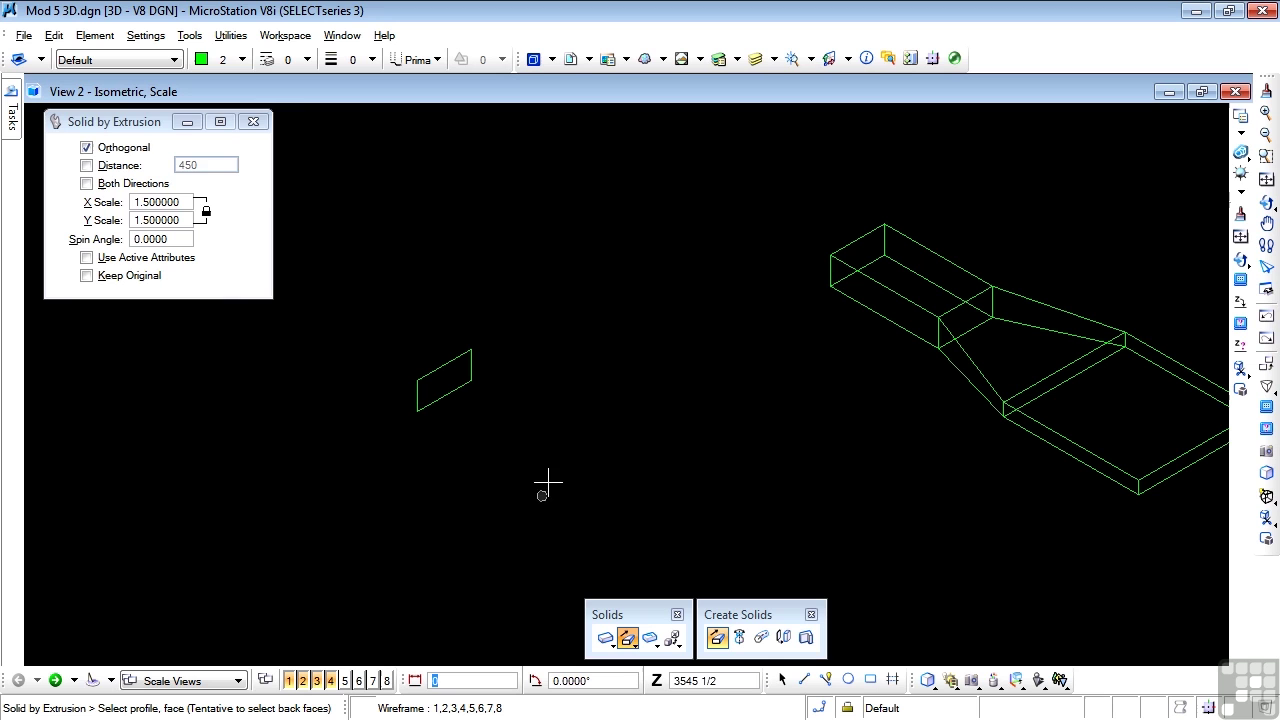
left_click(137, 204)
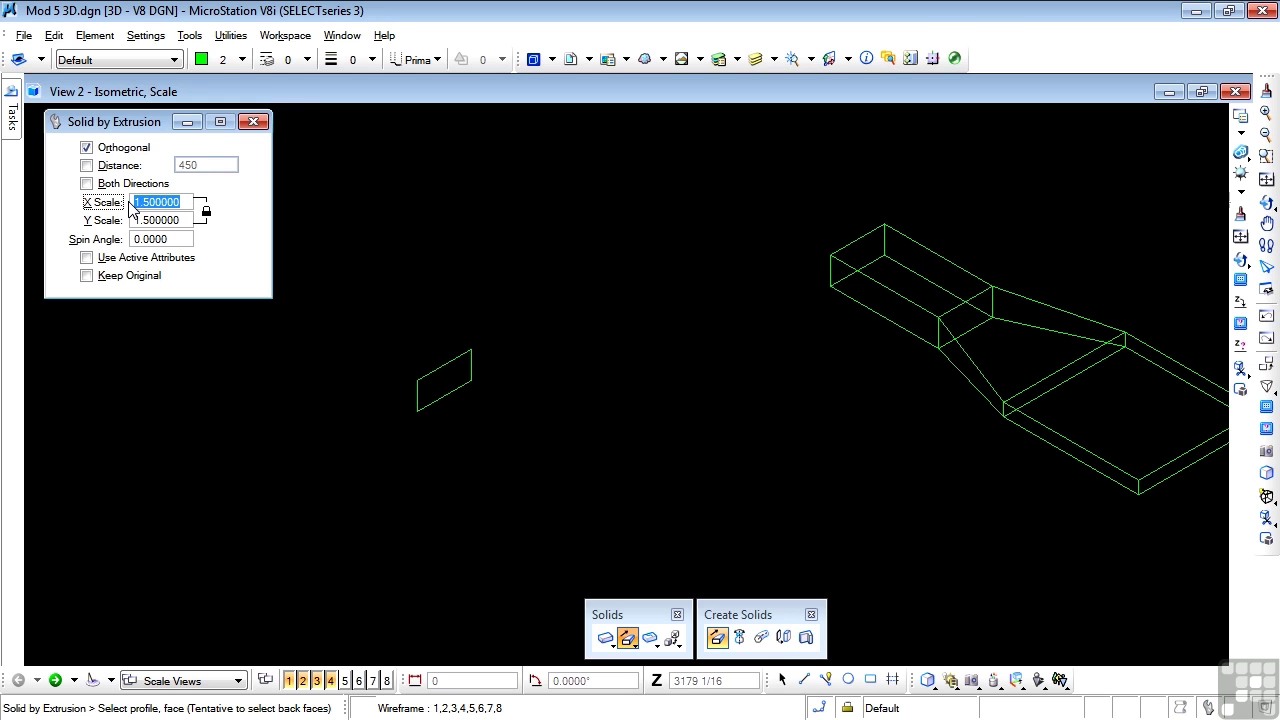
type("1")
key("Tab")
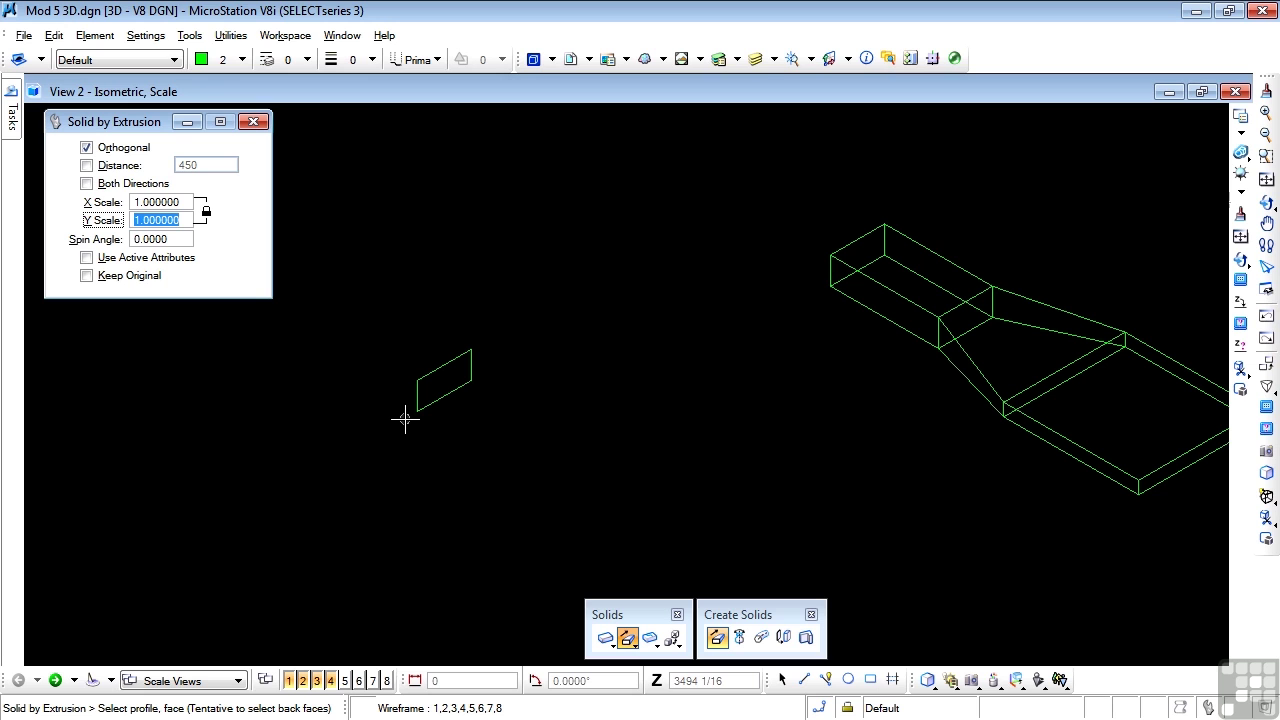
left_click(87, 276)
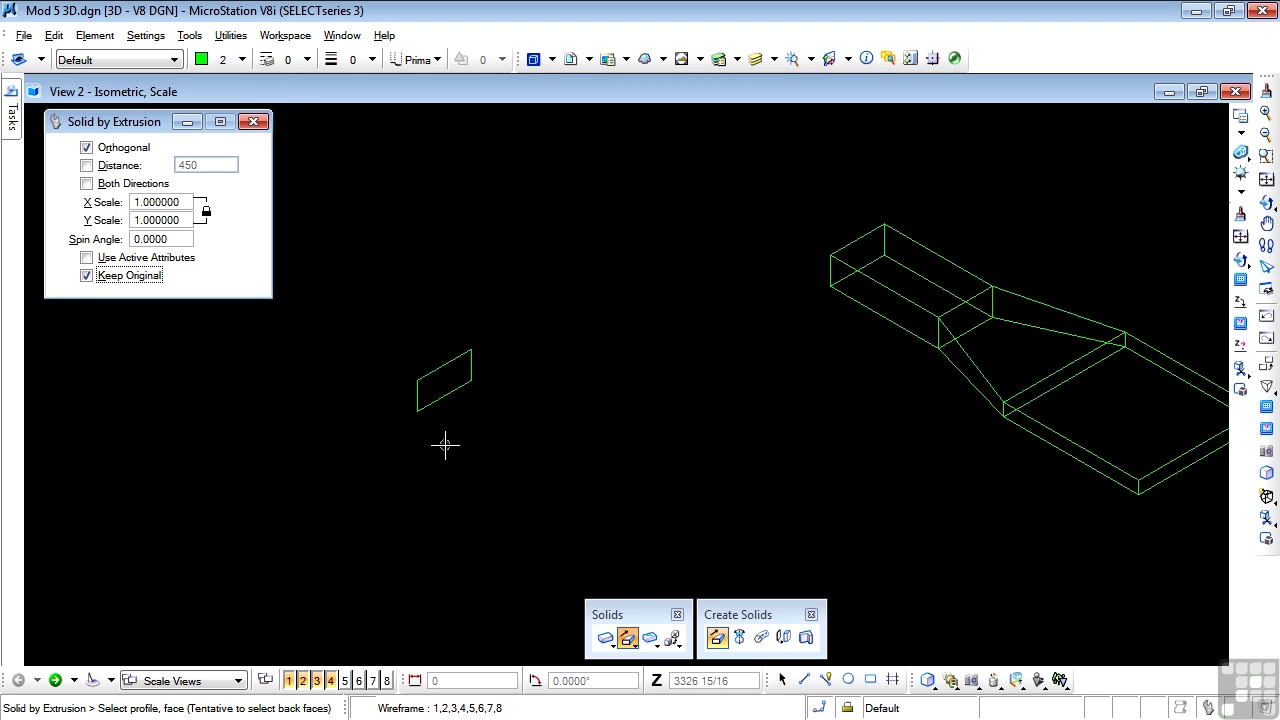
Extrude the flat profile 1200 into a straight rectangular box.
left_click(418, 410)
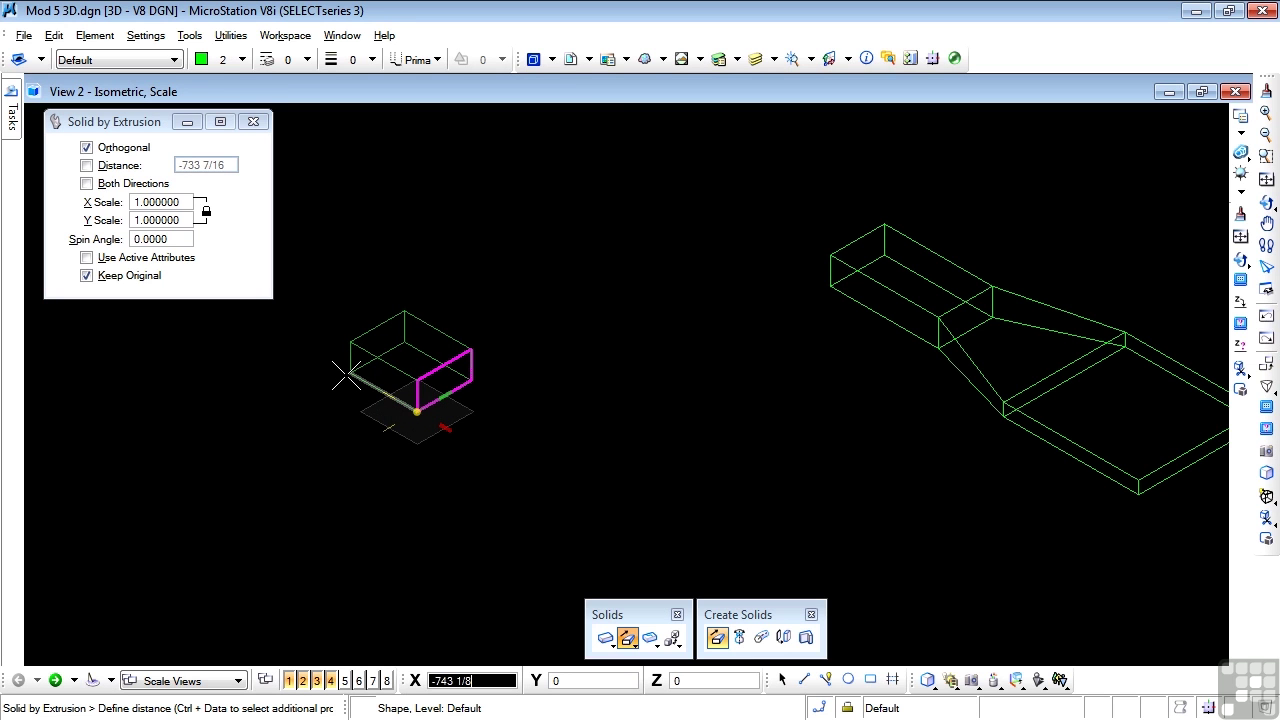
type("1200")
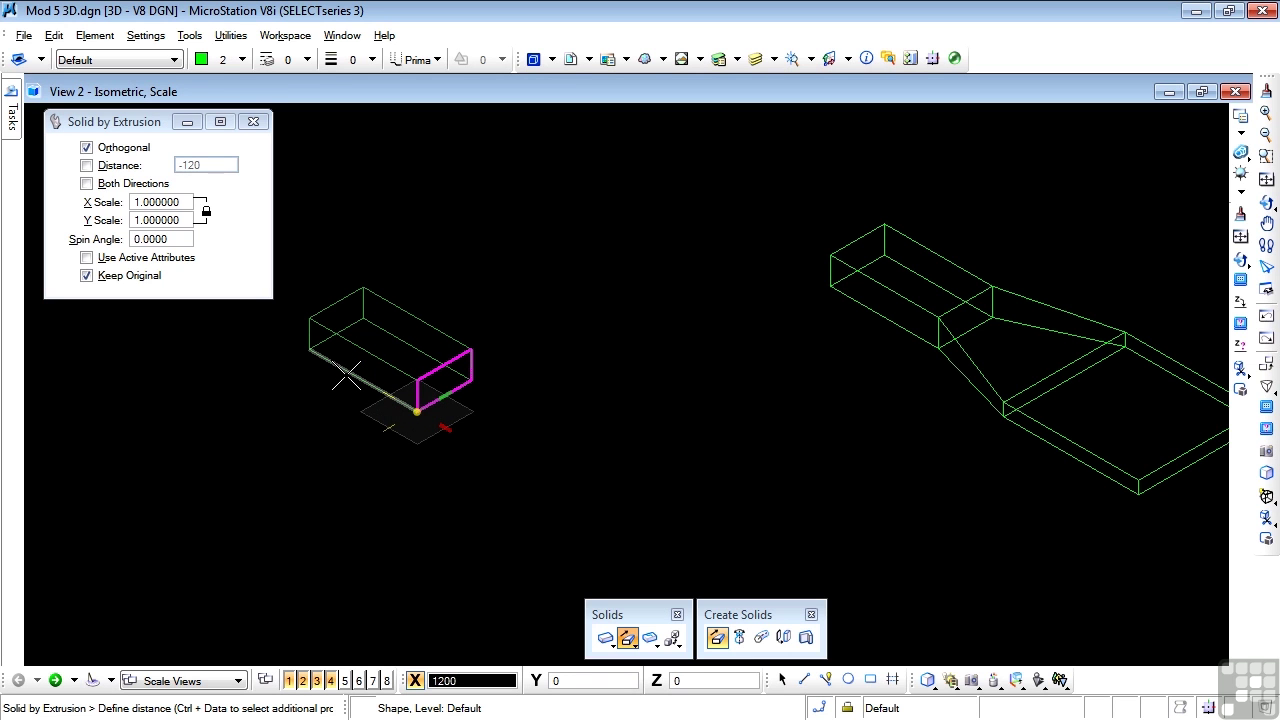
left_click(346, 377)
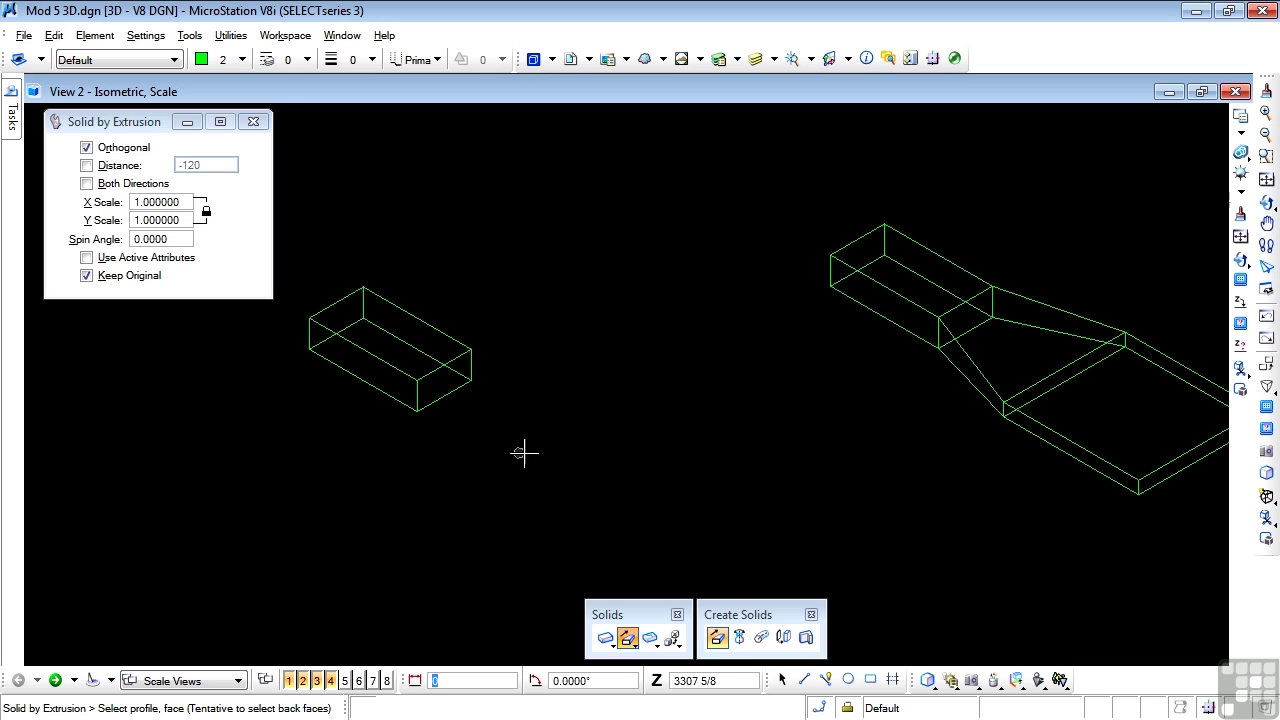
key("Escape")
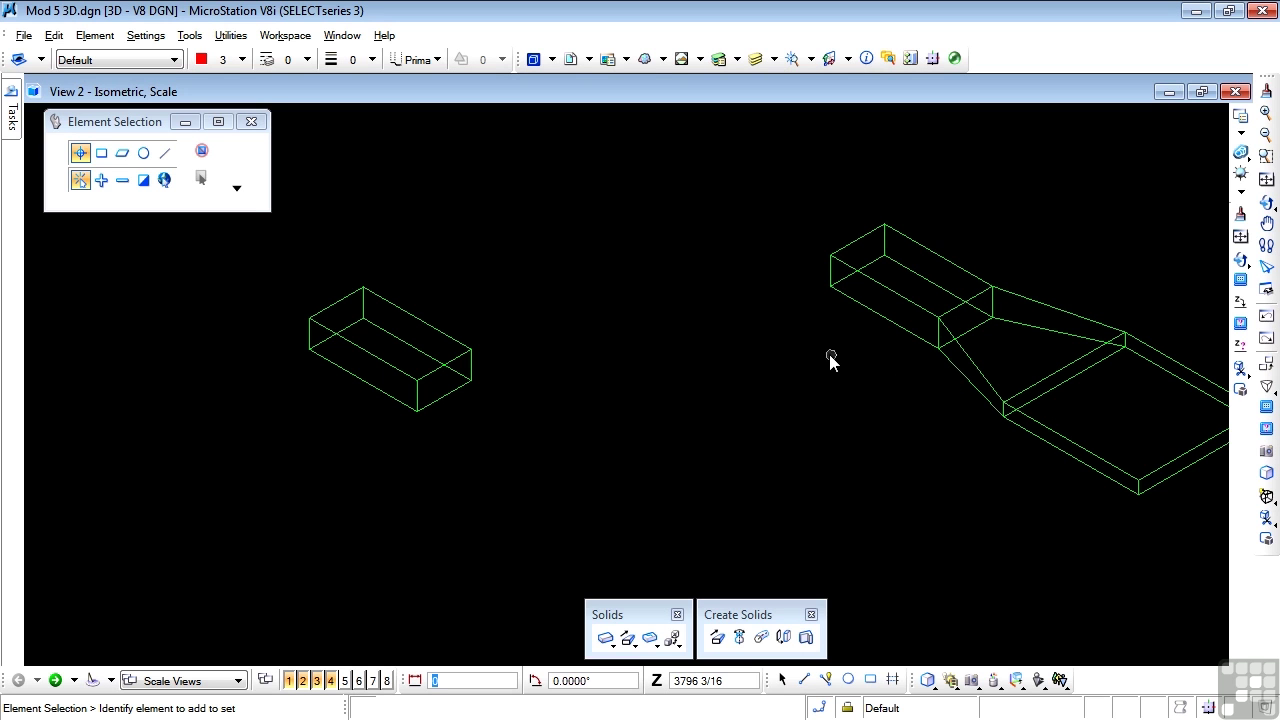
scroll(850, 360, "down", 1)
scroll(971, 332, "up", 2)
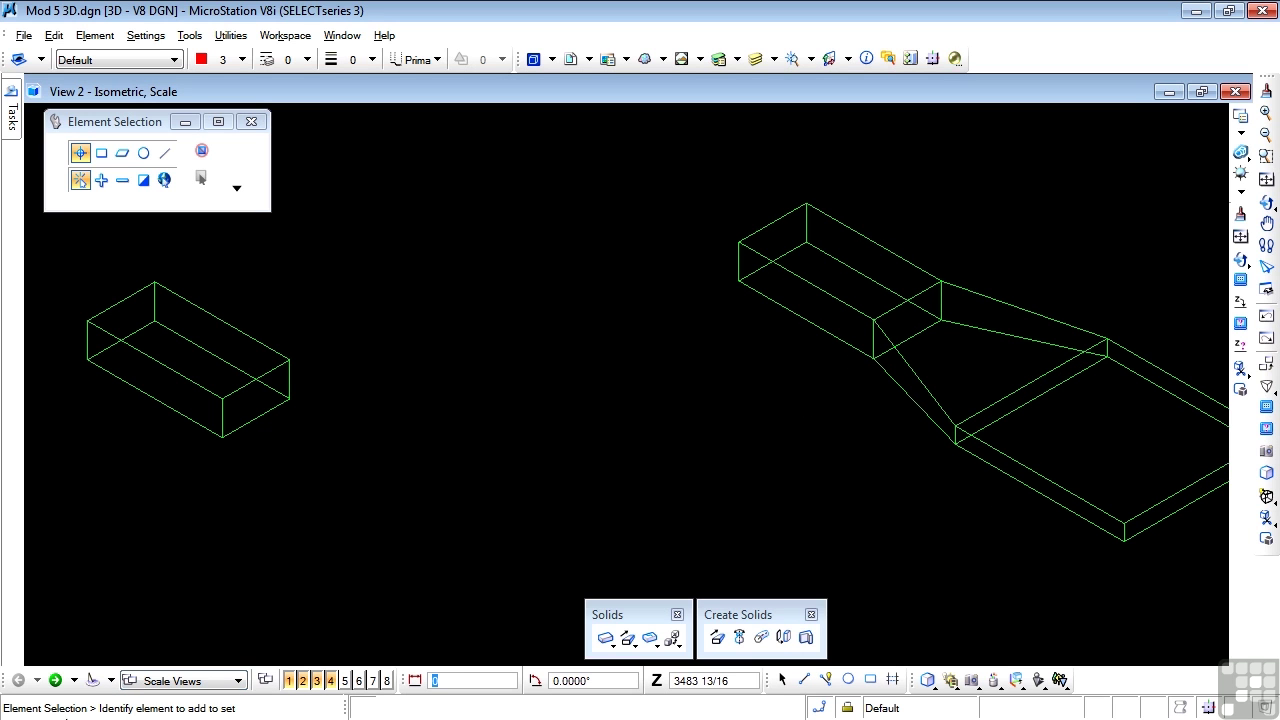
left_click(54, 680)
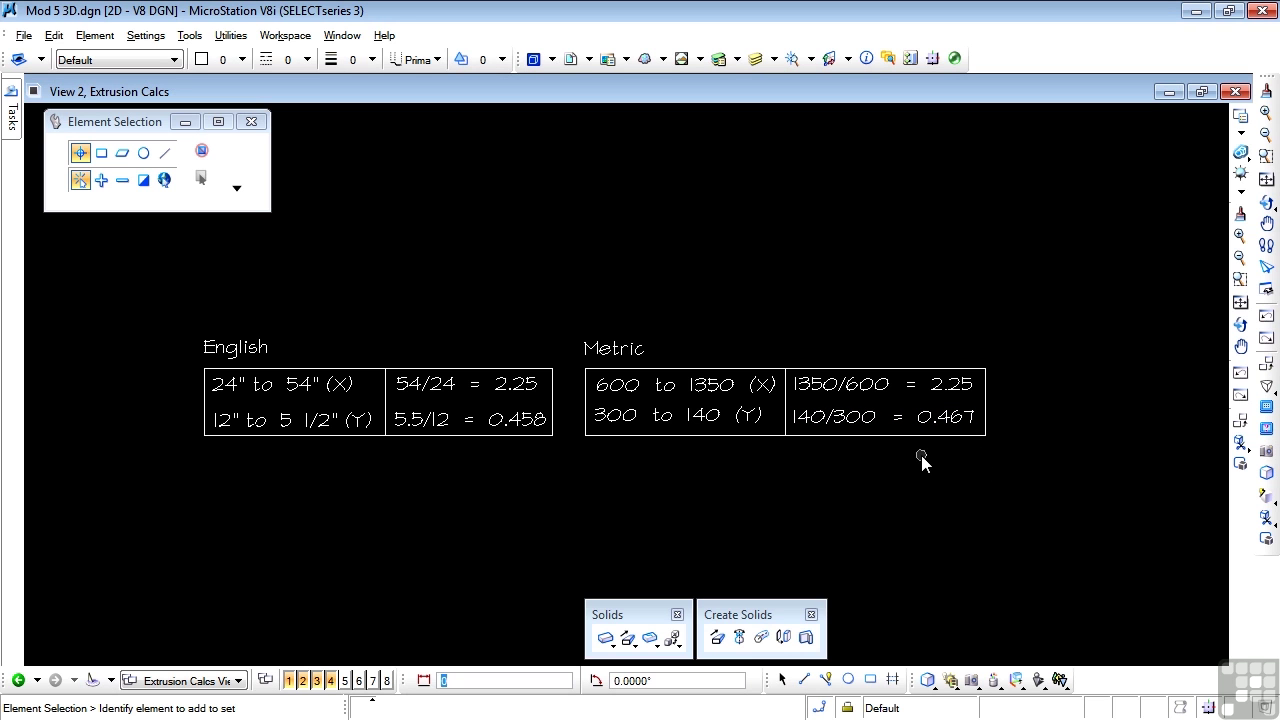
left_click(19, 682)
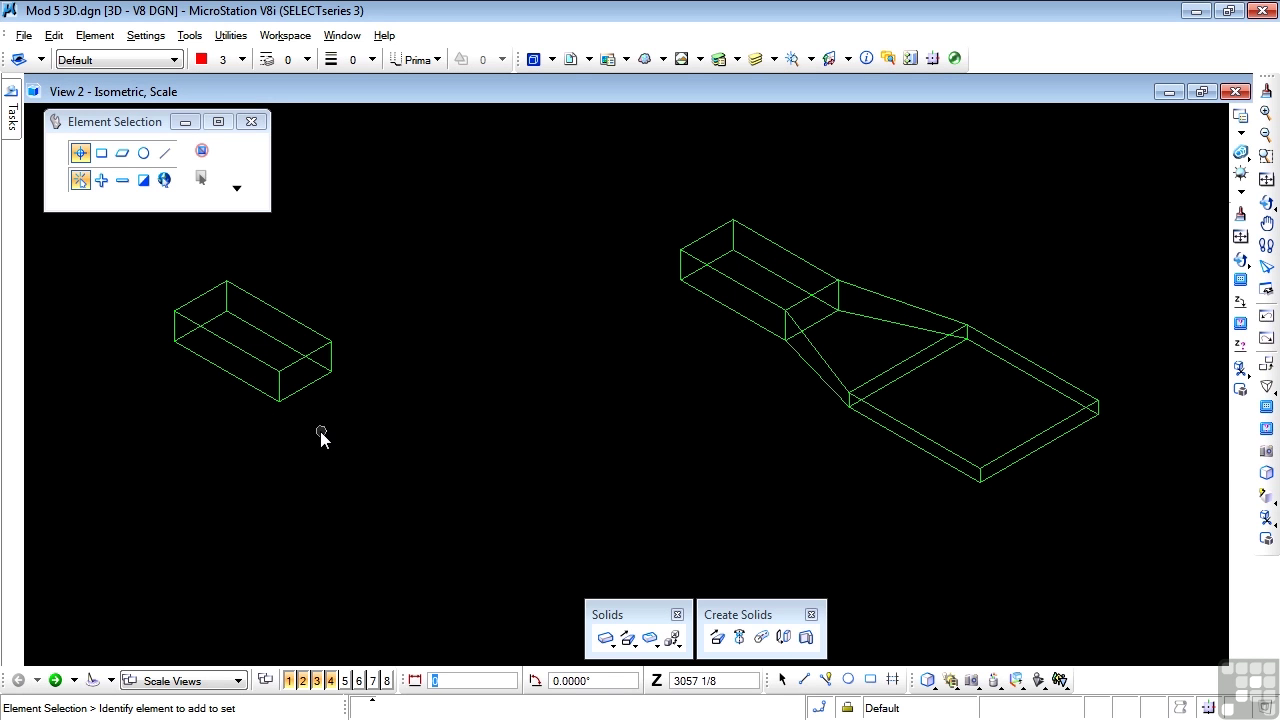
Select the small box's right end face and open Solid by Extrusion with Keep Original off.
left_click_drag(267, 418, 357, 333)
left_click(717, 637)
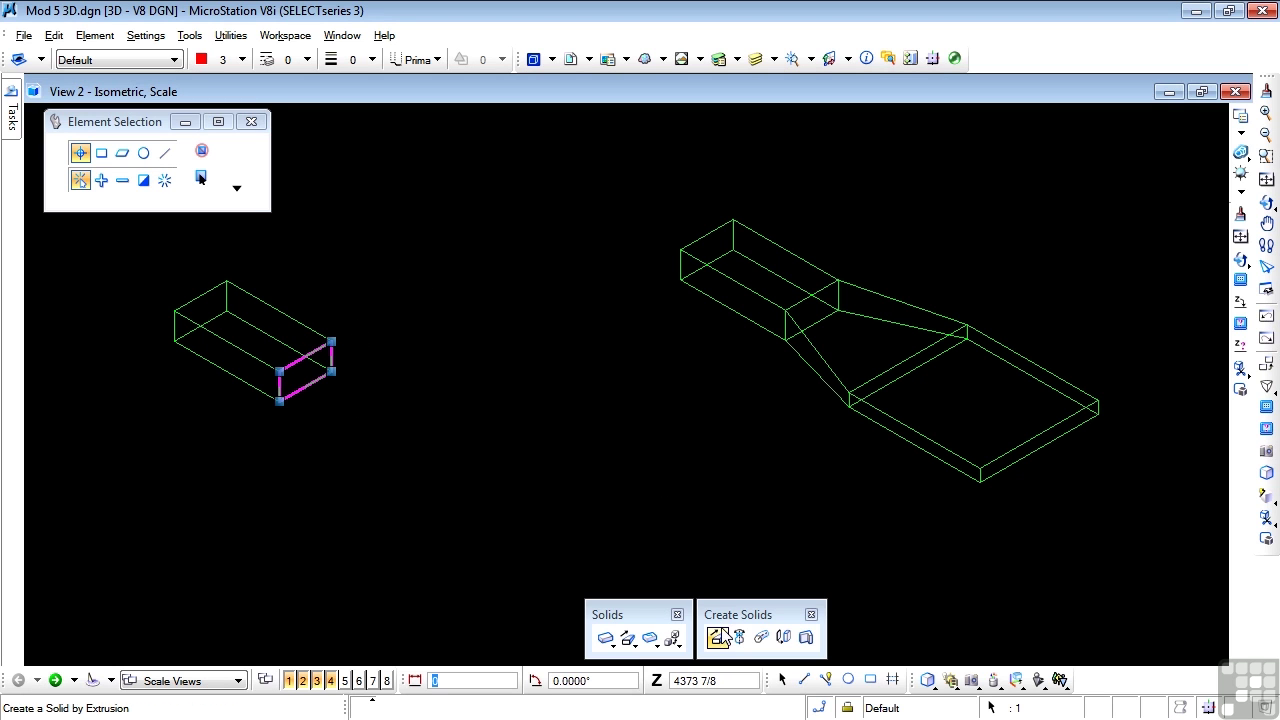
left_click(717, 637)
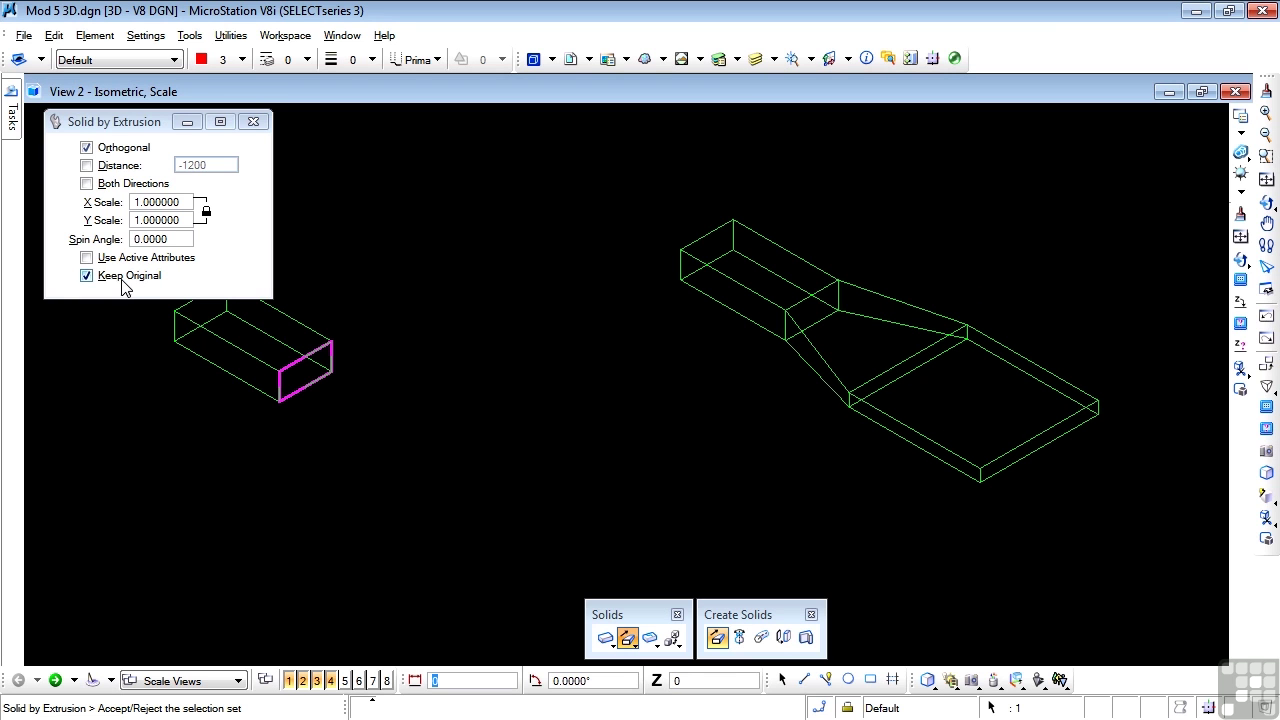
left_click(89, 277)
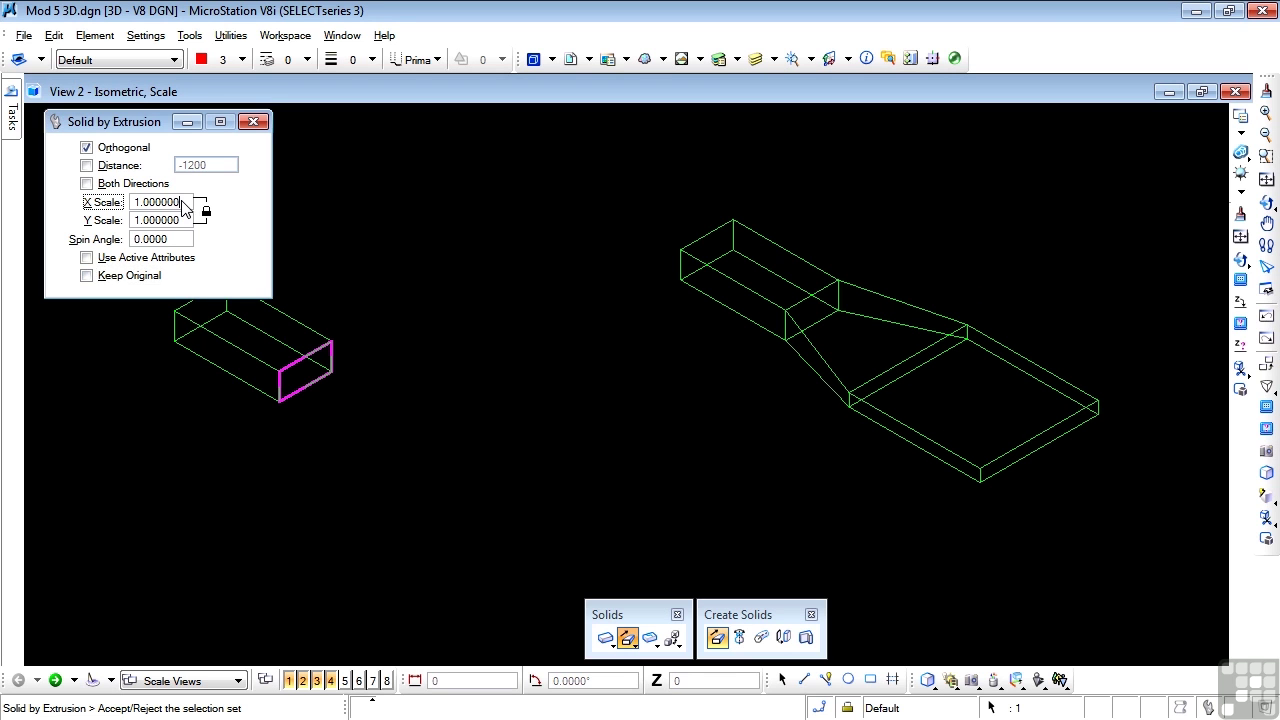
Enter X Scale 2.25 and Y Scale 0.467 in the Solid by Extrusion settings.
left_click_drag(185, 207, 137, 210)
type("2.25")
key("Tab")
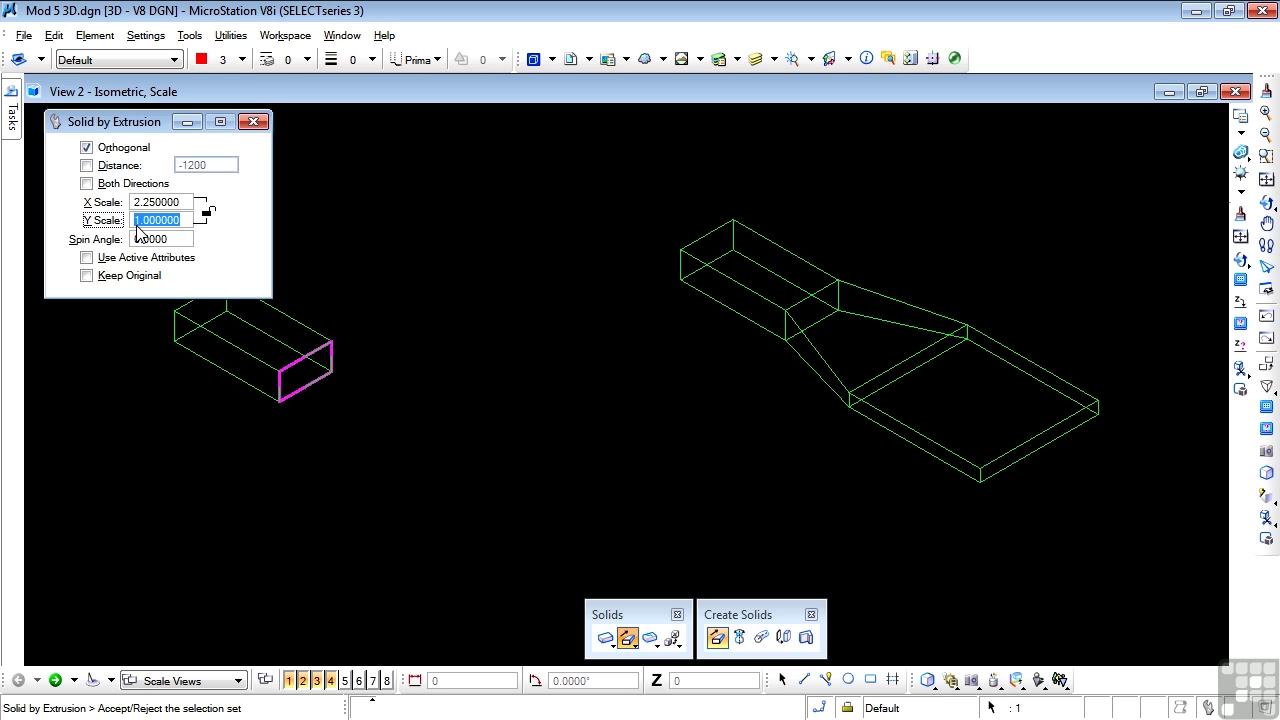
type("0.467")
key("Tab")
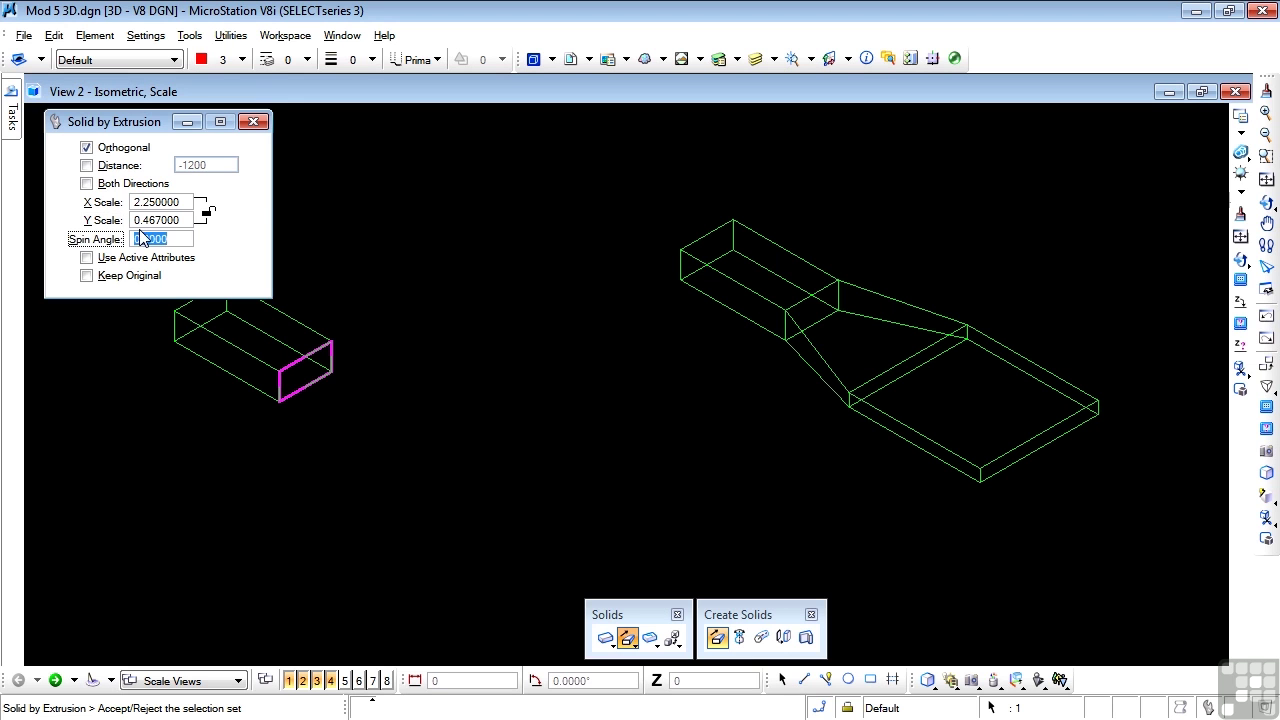
key("Escape")
Extrude the box's end face 1100 into the 2.25 by 0.467 tapered section.
key("Return")
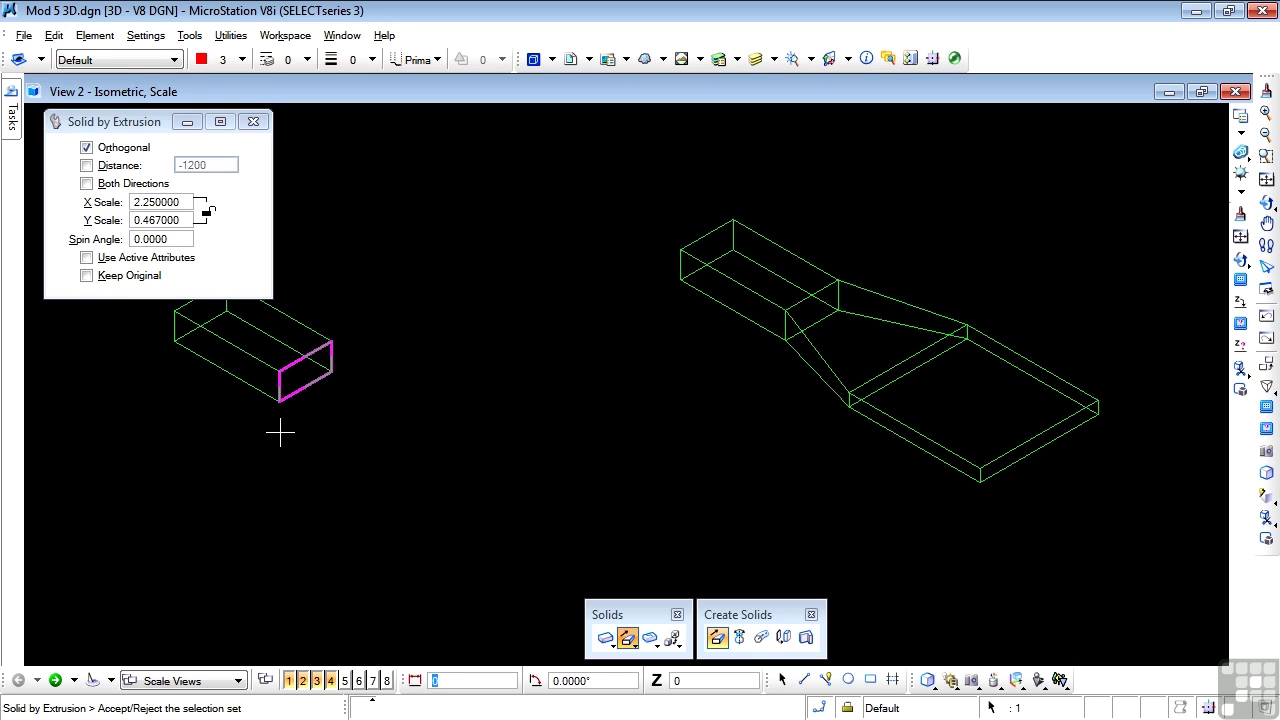
left_click(308, 370)
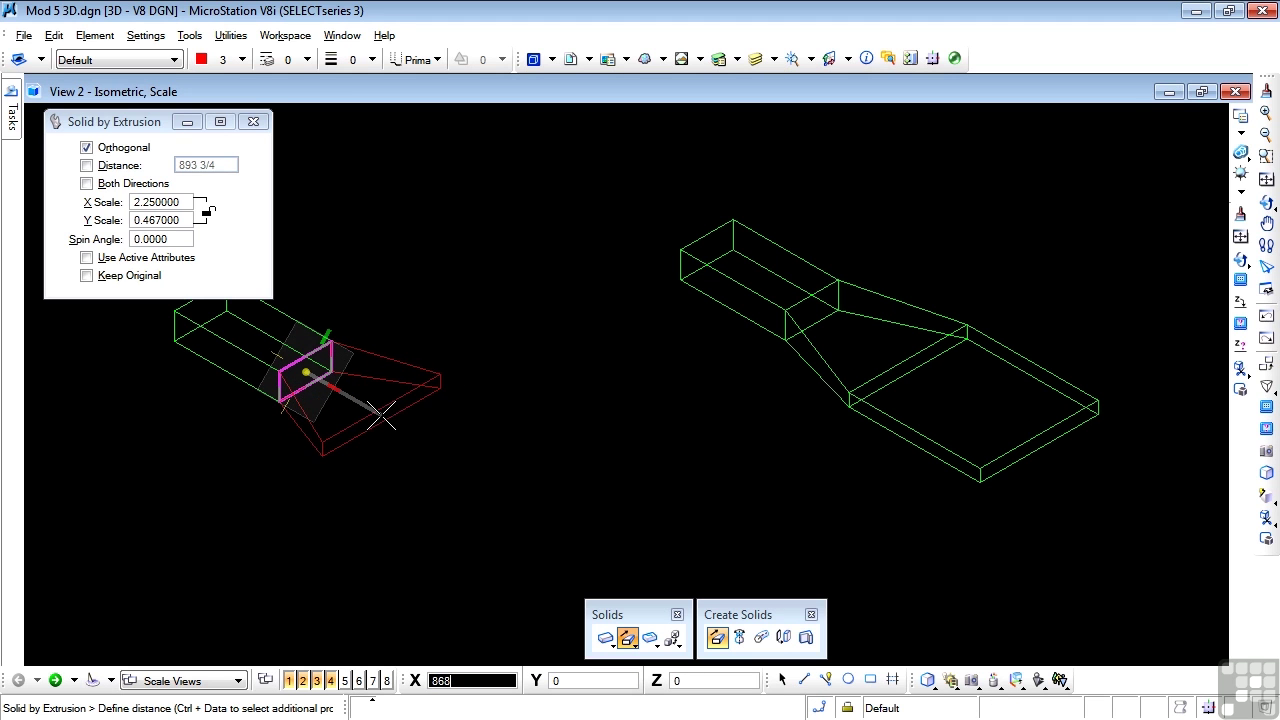
type("1200")
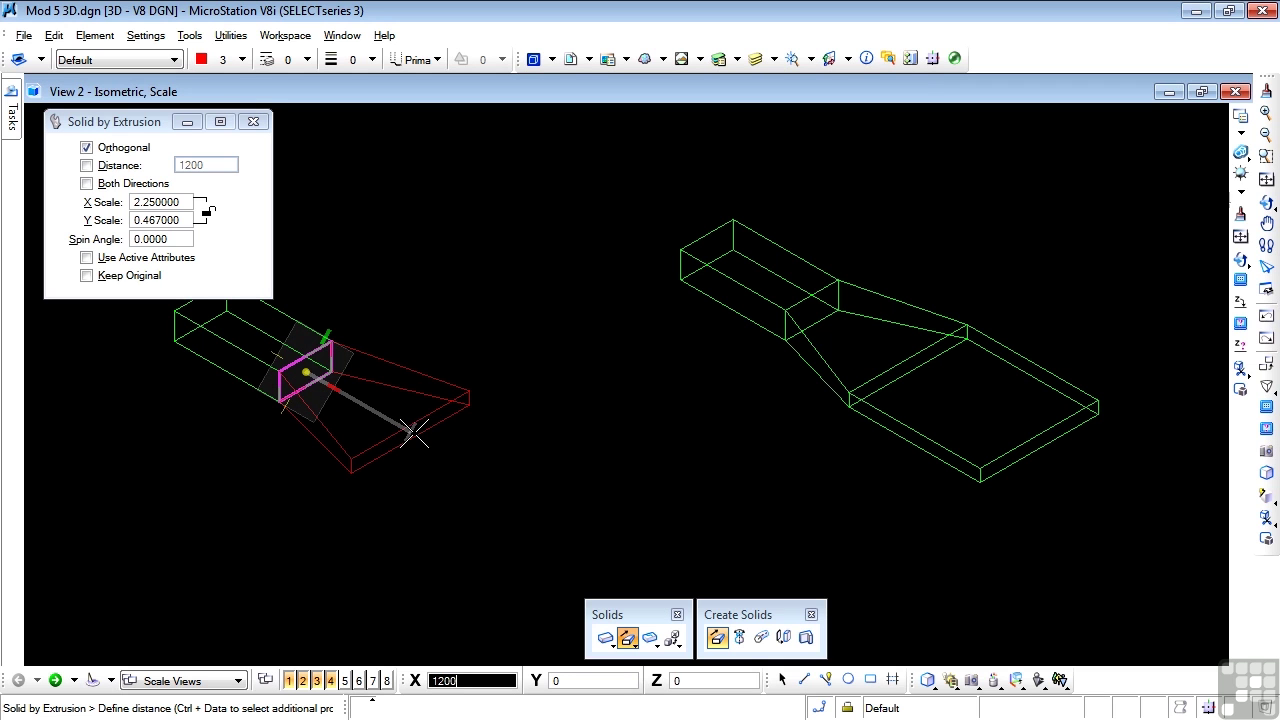
key("BackSpace")
key("BackSpace")
key("BackSpace")
type("100")
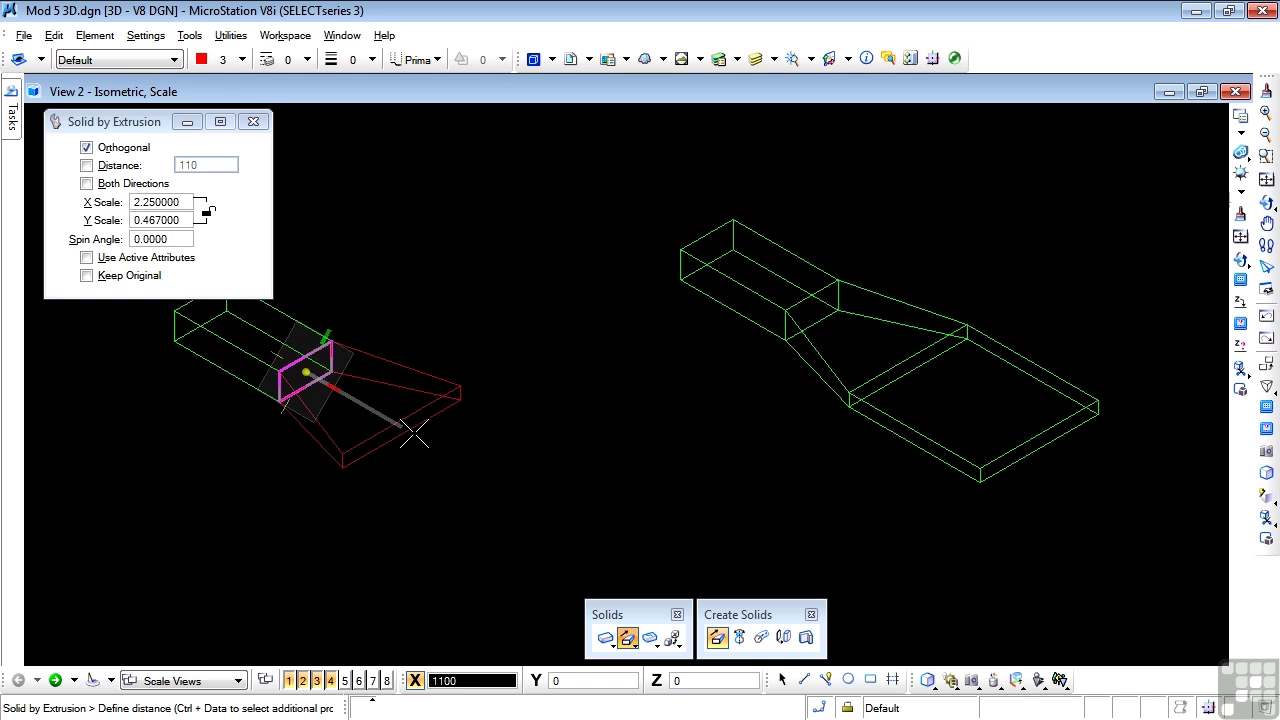
left_click(414, 433)
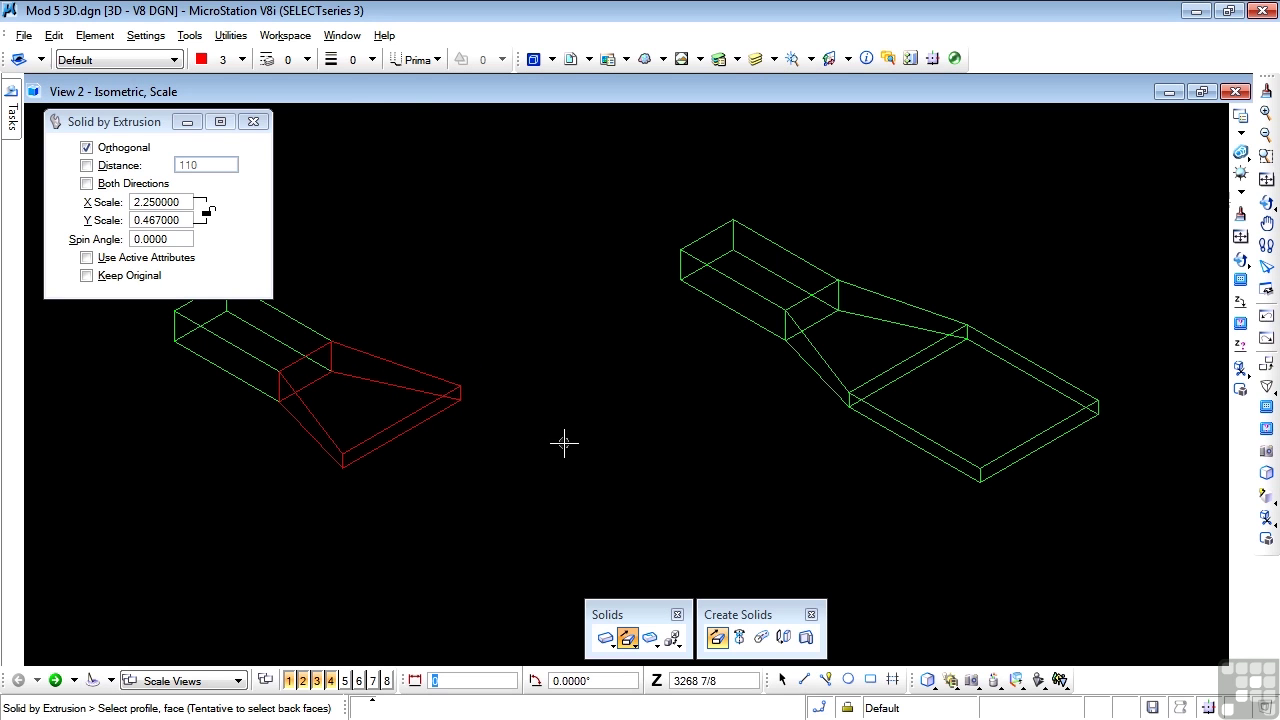
Set the active colour to green (2) and place a block over the red taper's wide end face.
left_click(211, 66)
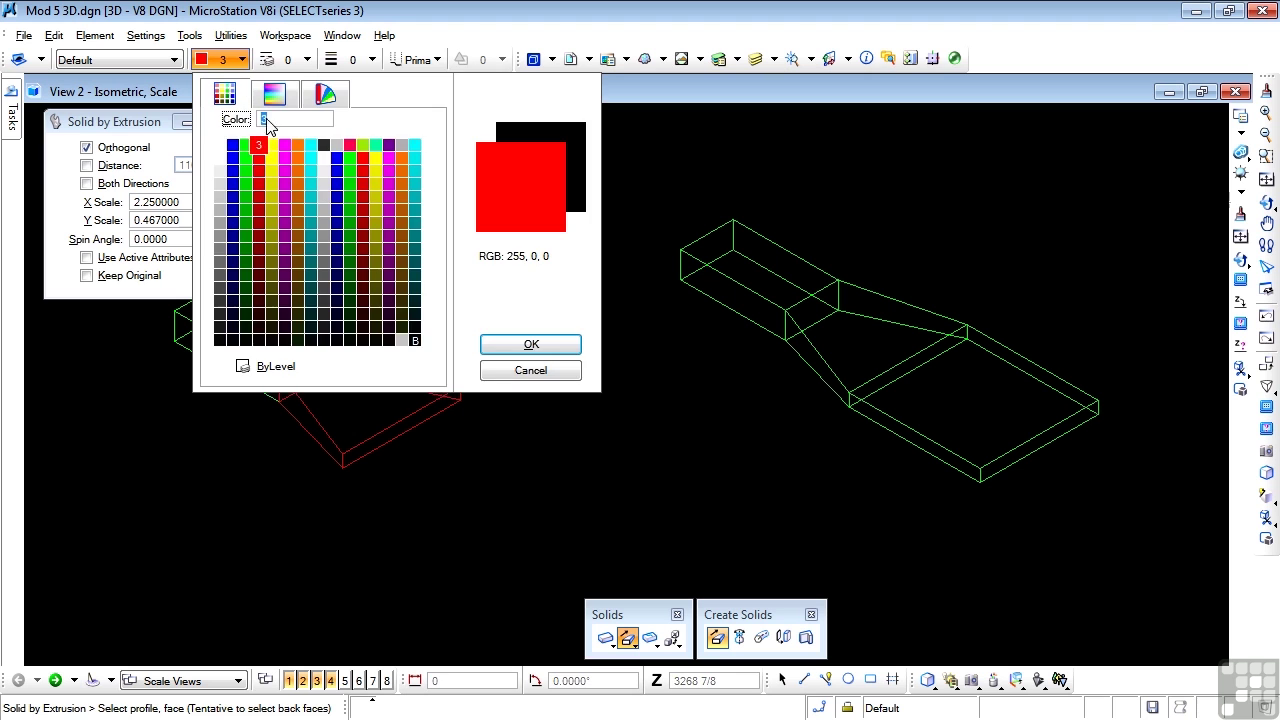
left_click(245, 150)
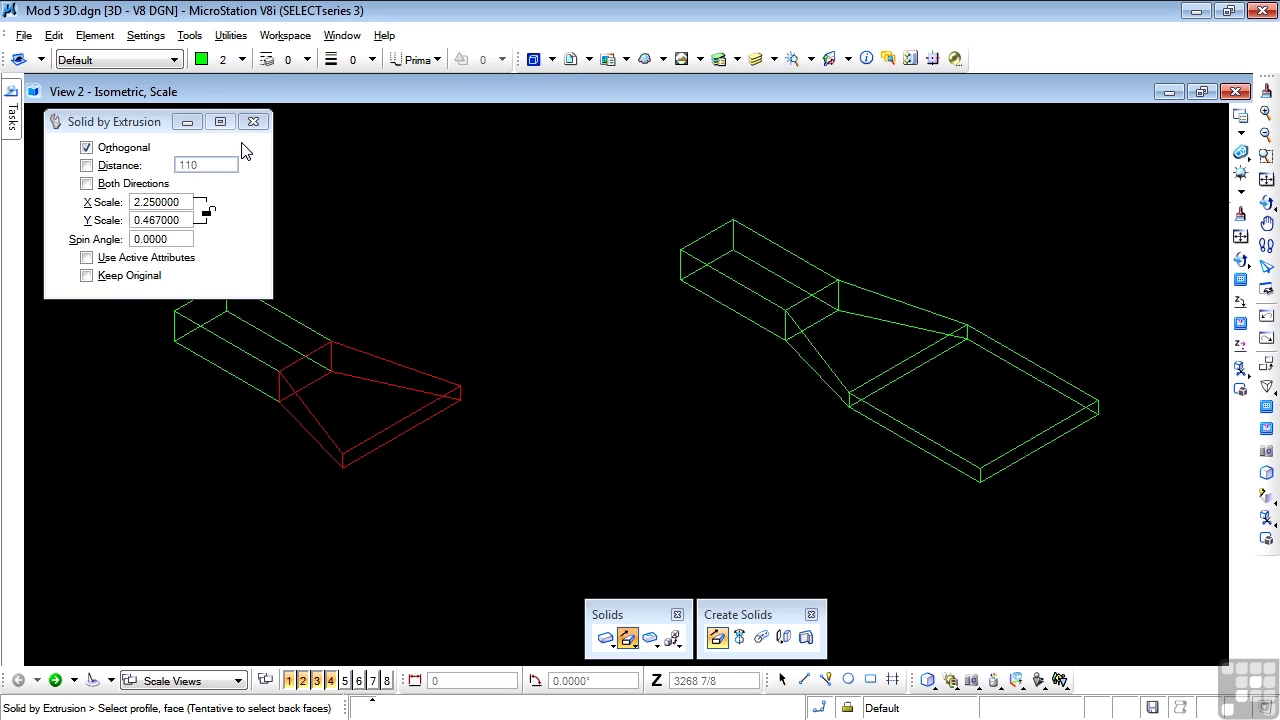
left_click(871, 680)
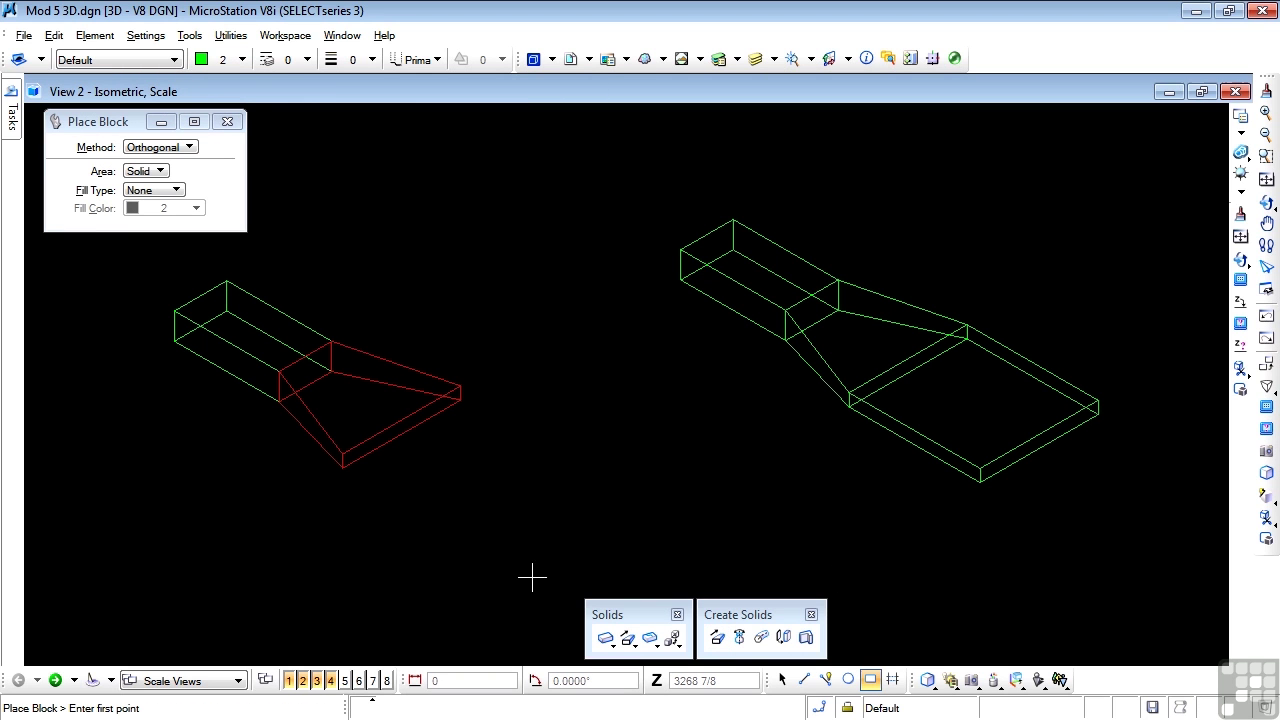
left_click(342, 467)
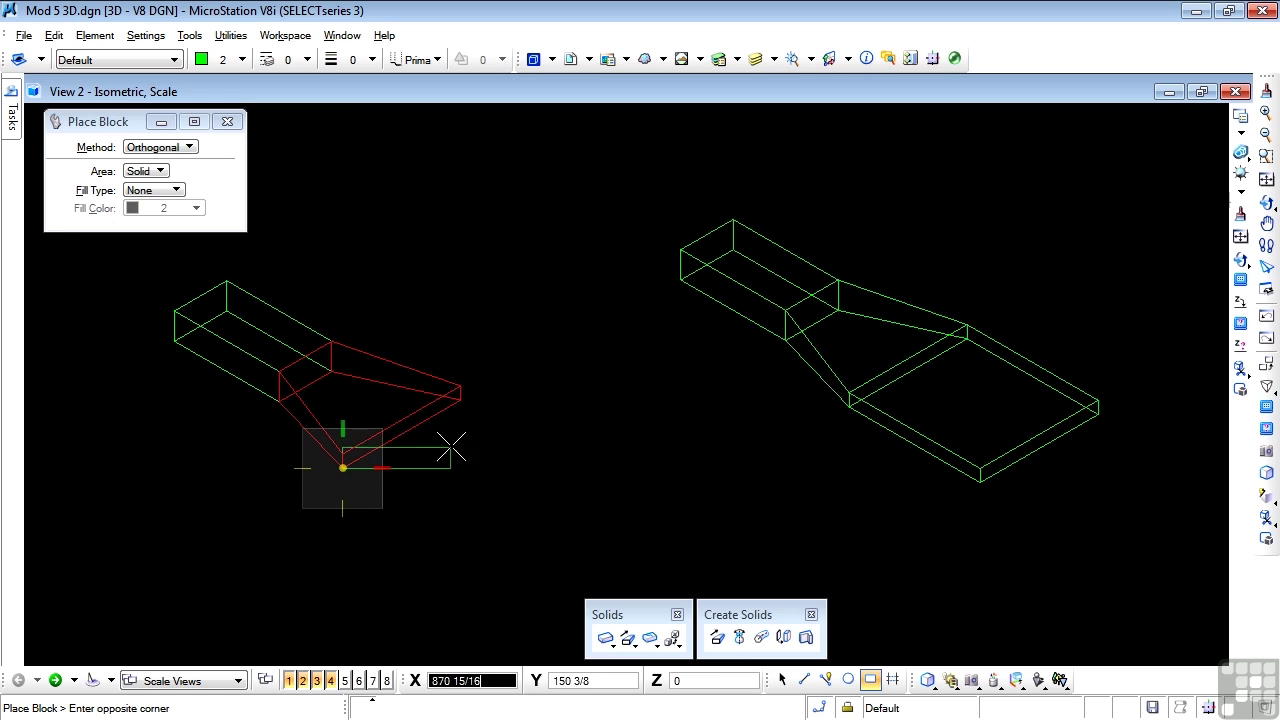
key("e")
key("e")
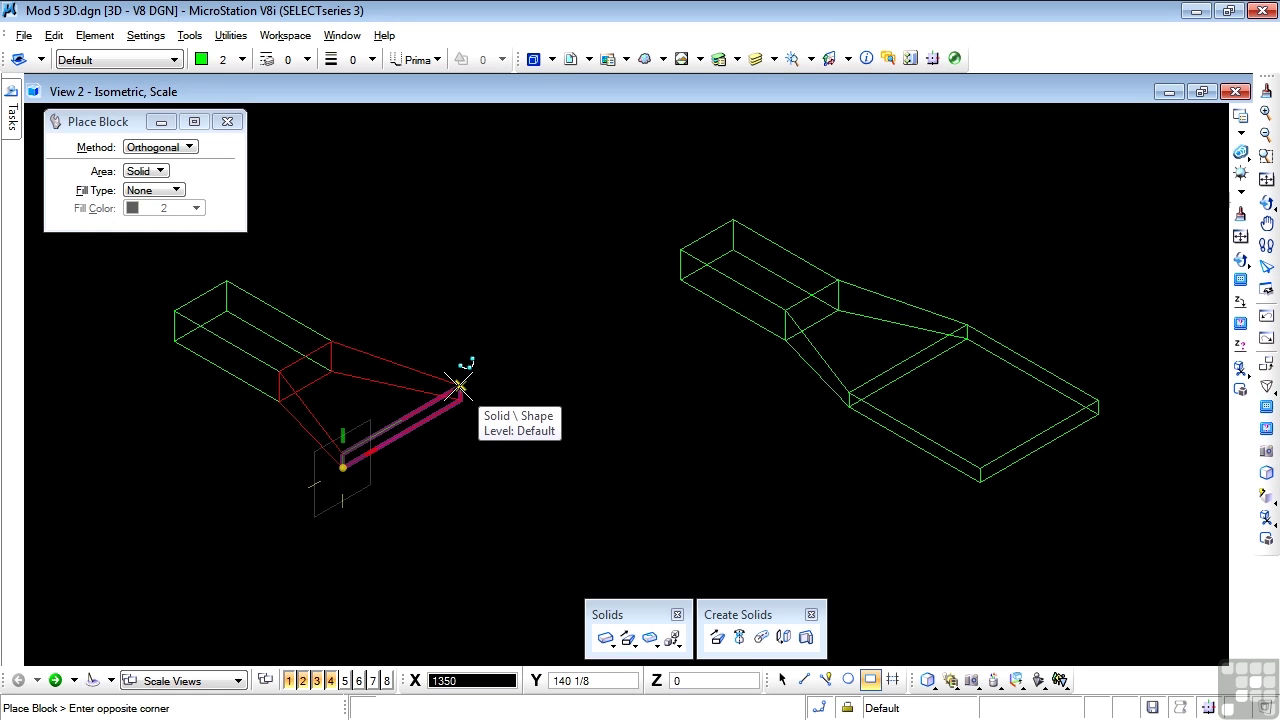
left_click(460, 387)
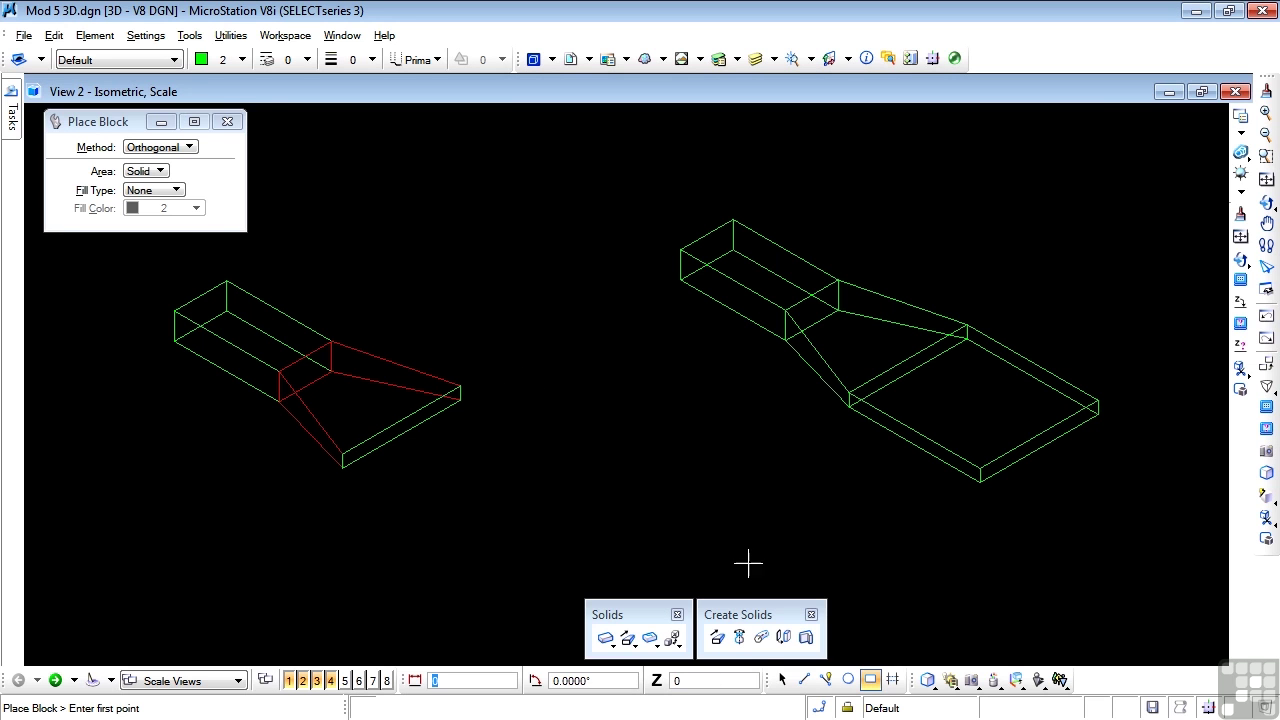
Select the green rectangle and start Solid by Extrusion with locked scales and X scale 1.
left_click(782, 680)
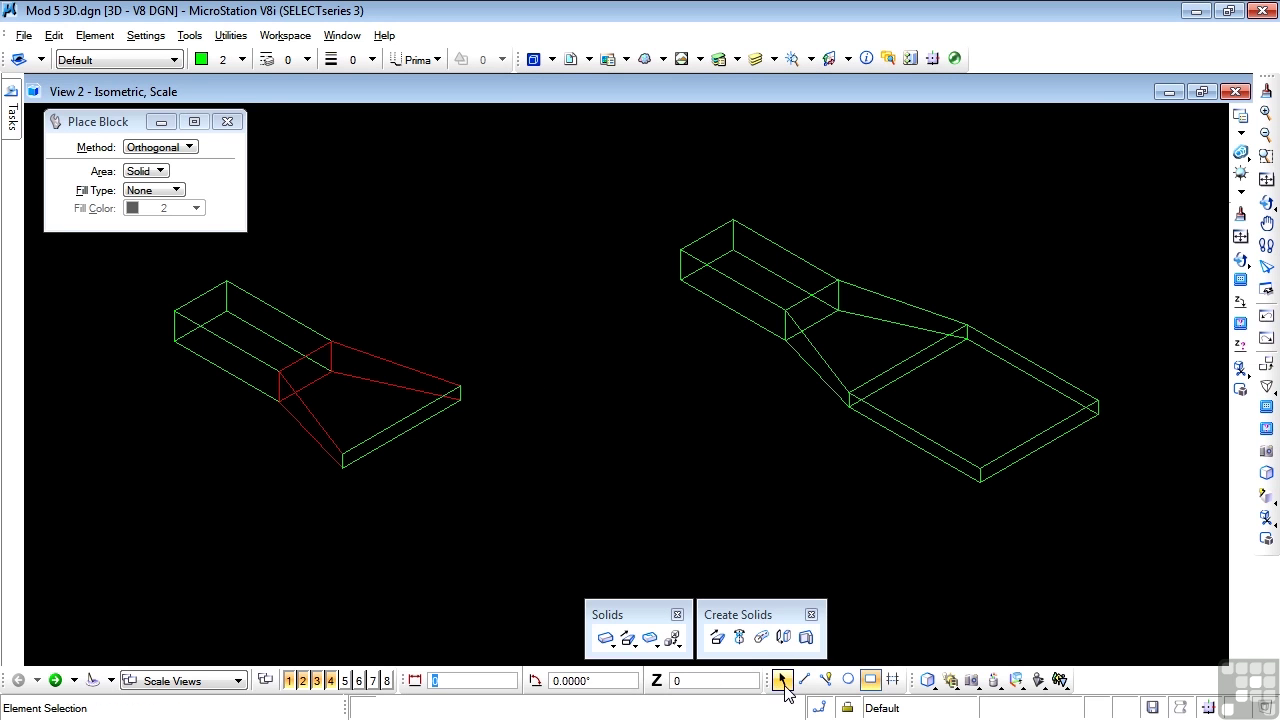
left_click(388, 448)
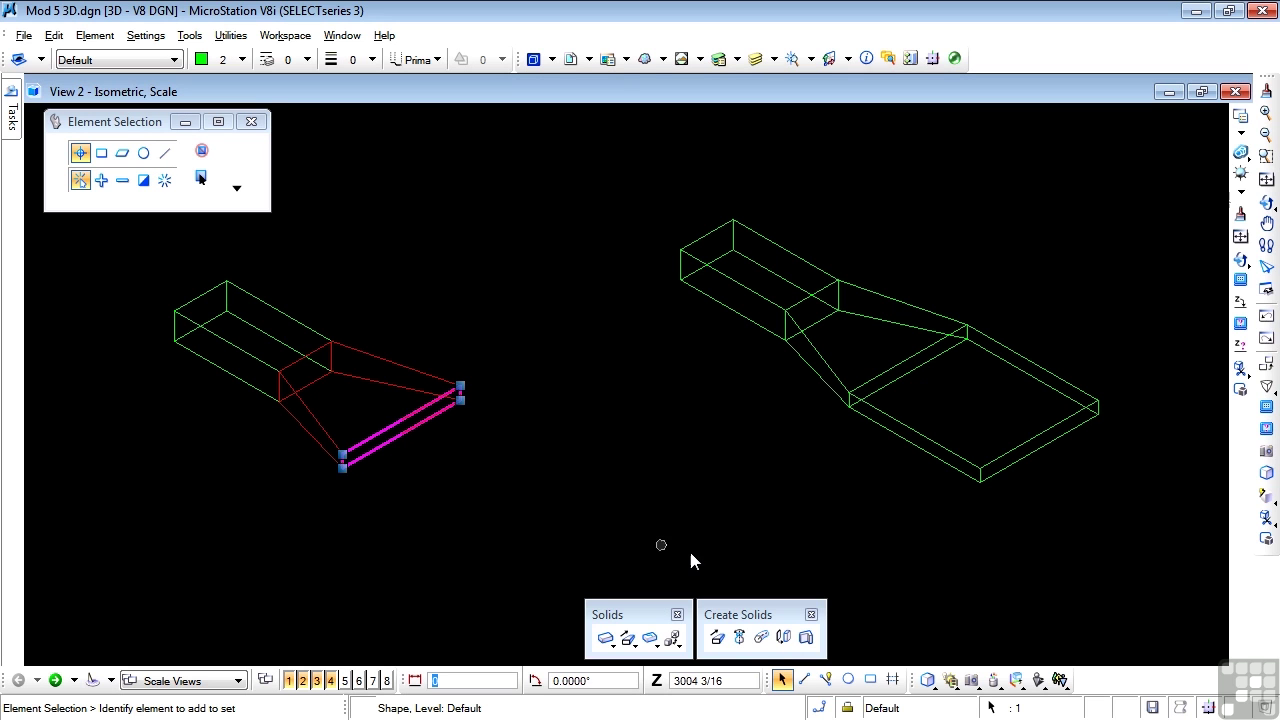
left_click(720, 637)
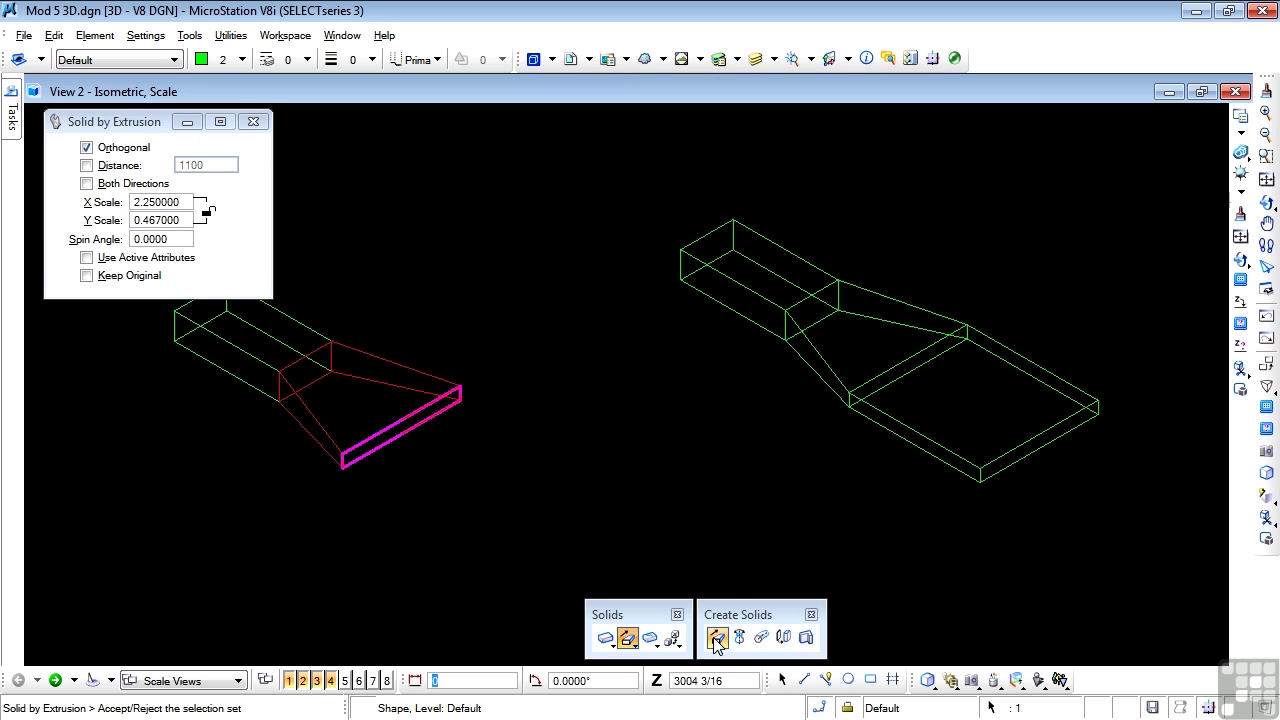
left_click(207, 212)
left_click_drag(185, 208, 134, 213)
type("1")
key("Tab")
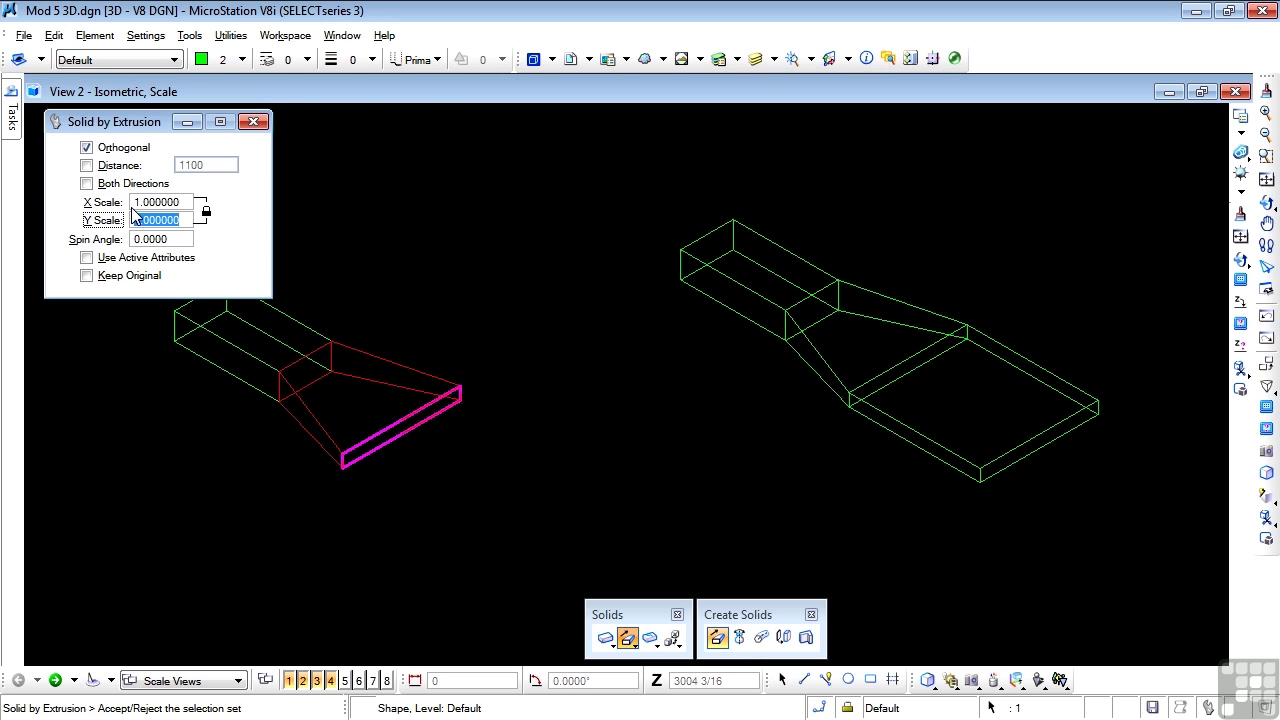
Extrude the rectangle 150 units into a flat front block on the taper's wide end.
left_click(343, 472)
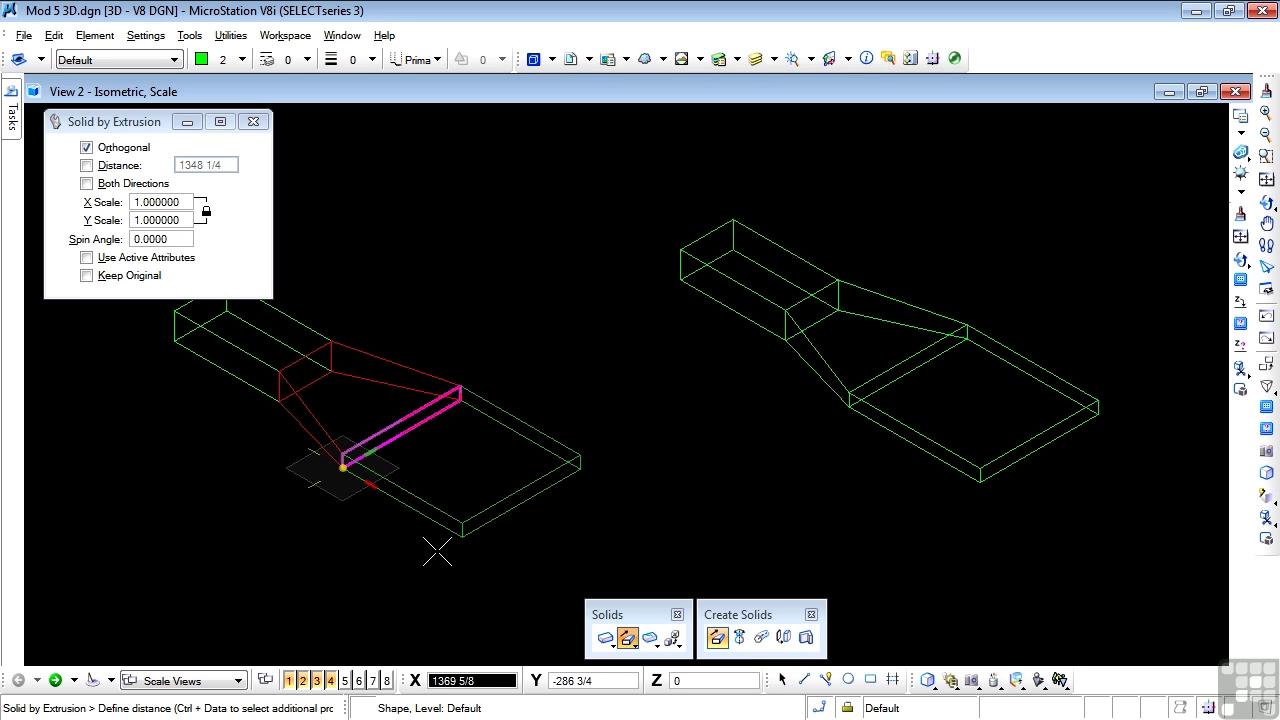
type("1500")
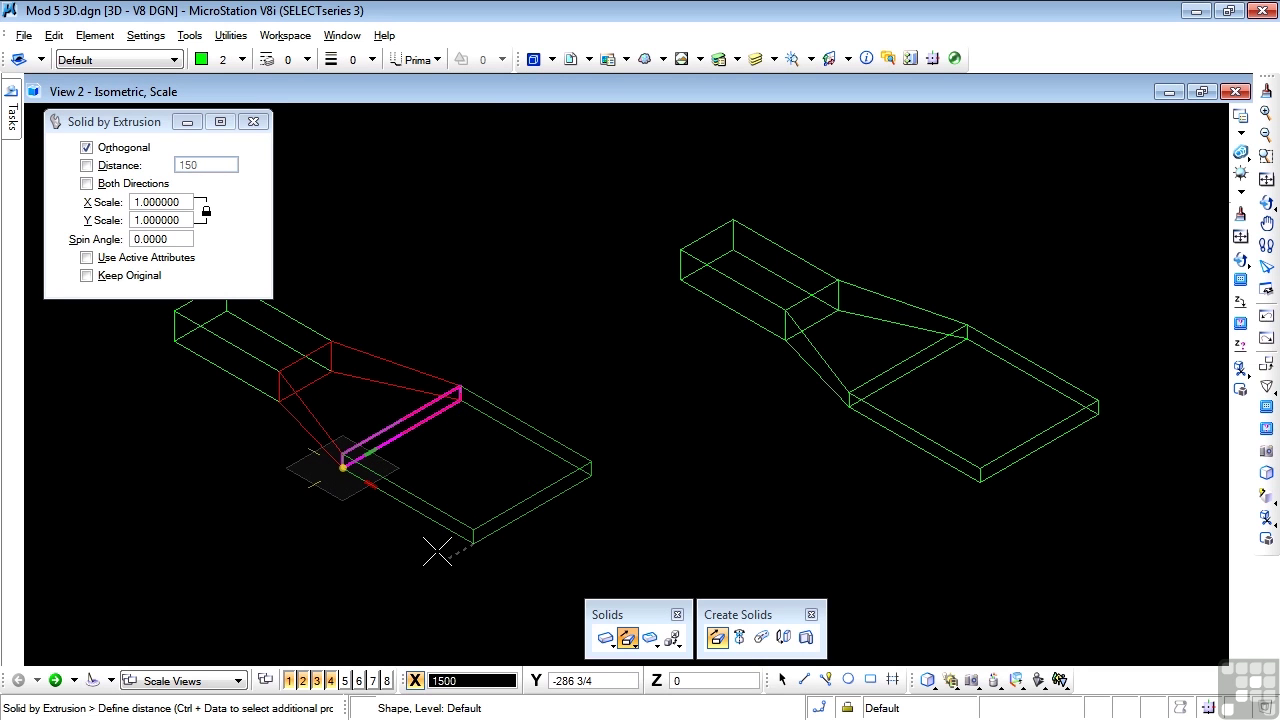
left_click(437, 551)
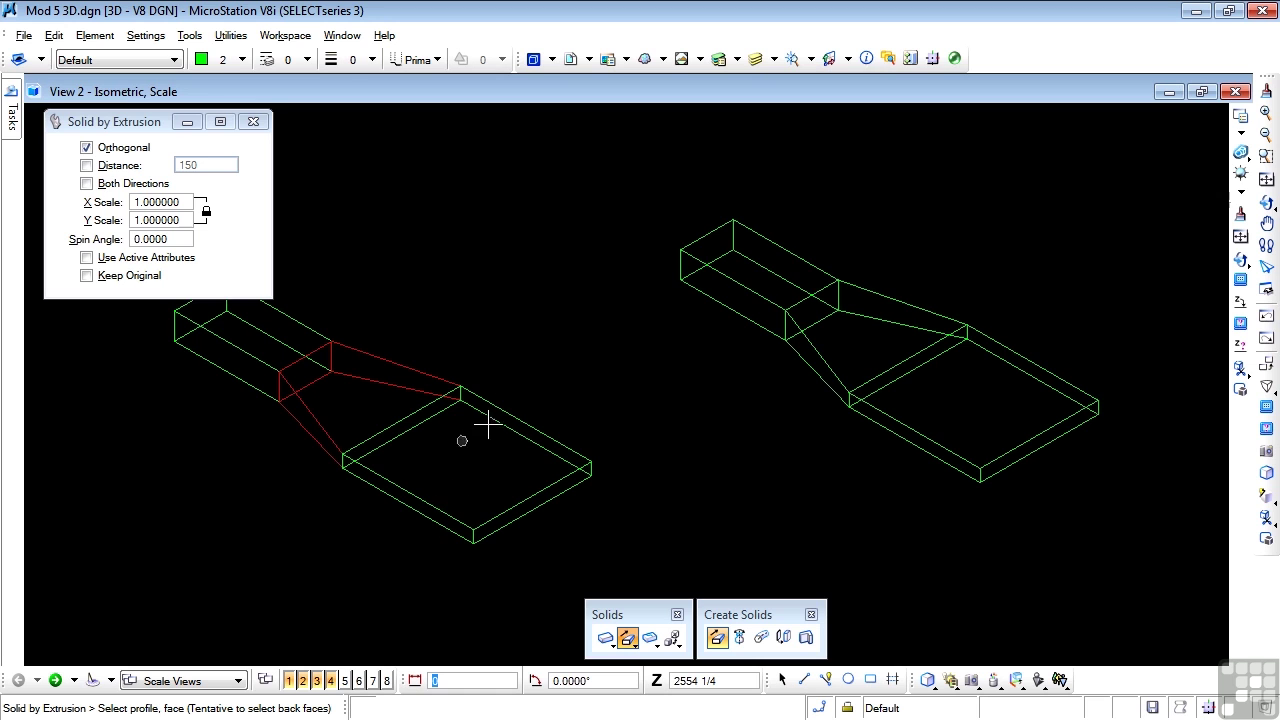
scroll(552, 376, "down", 1)
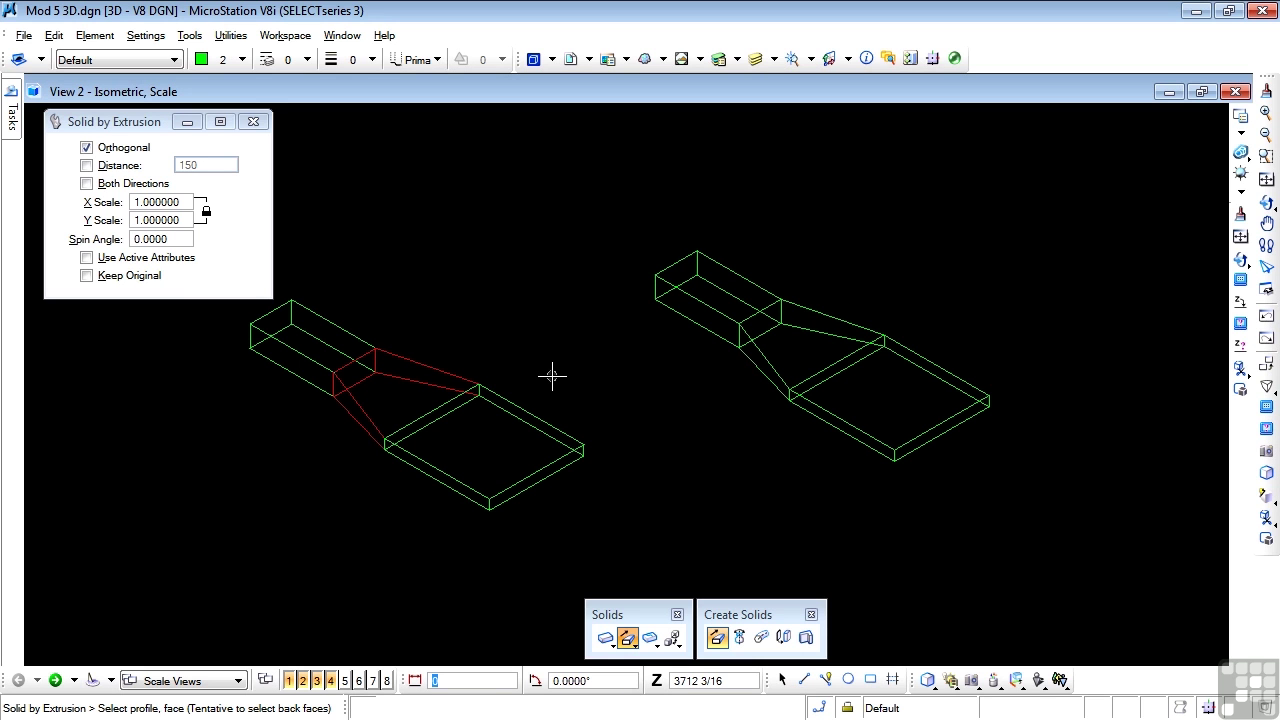
scroll(405, 328, "up", 2)
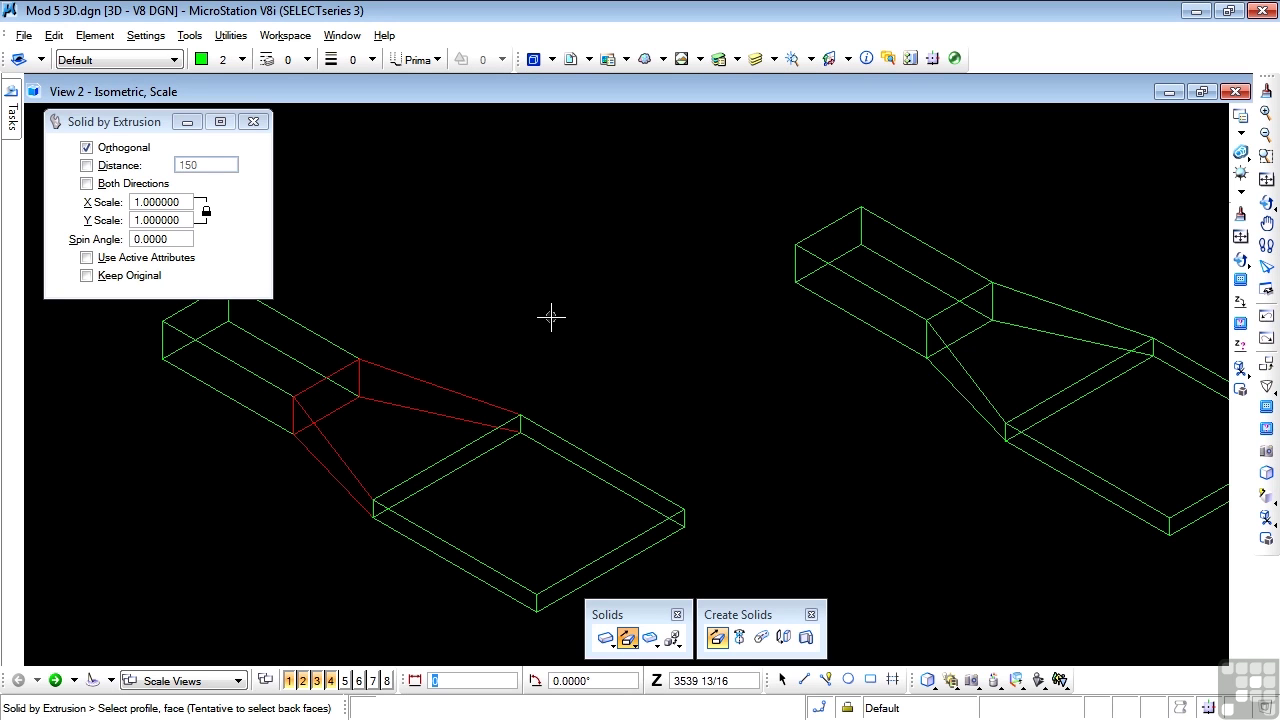
Undo the taper and front block extrusions and select the back block's end face.
key("ctrl+z")
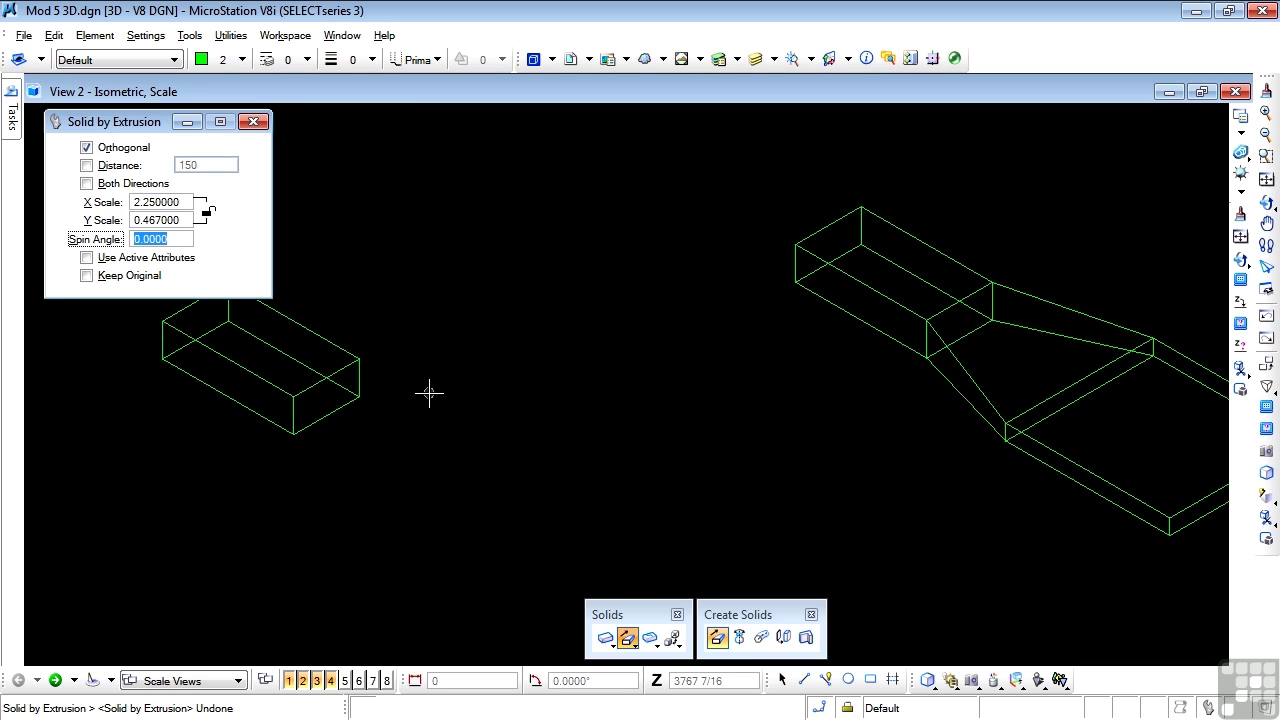
left_click(782, 680)
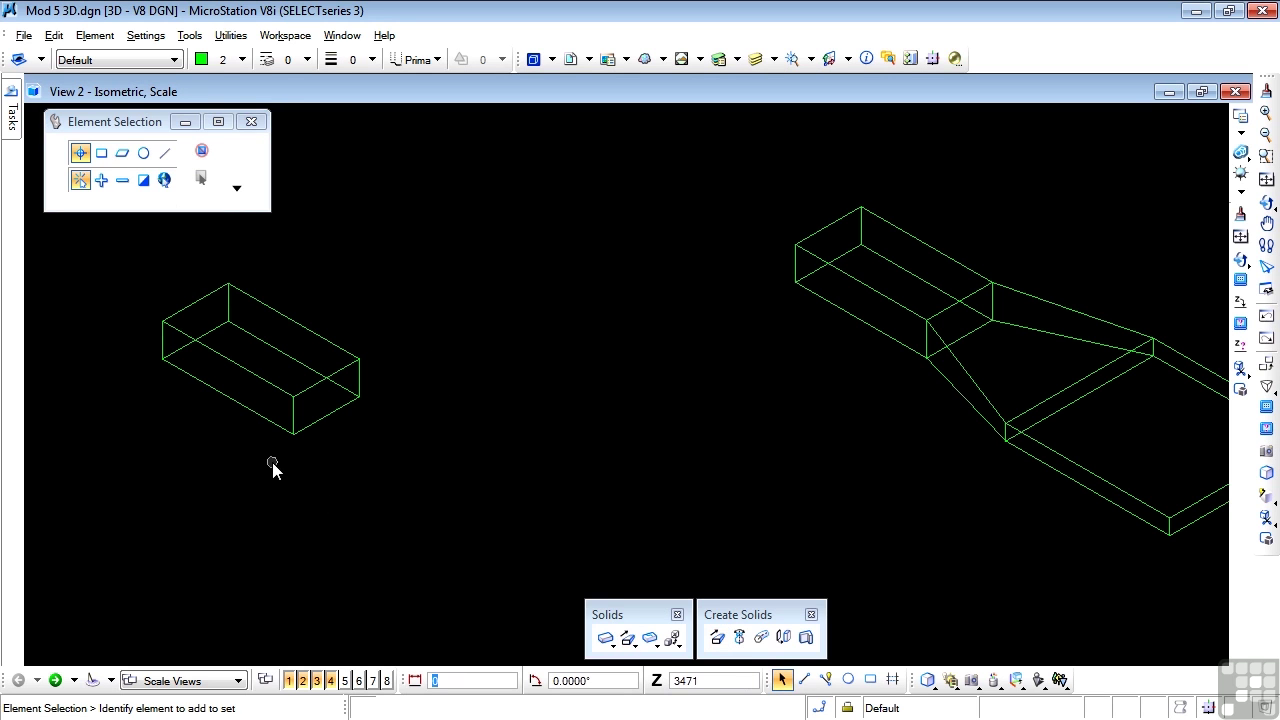
left_click_drag(272, 462, 405, 342)
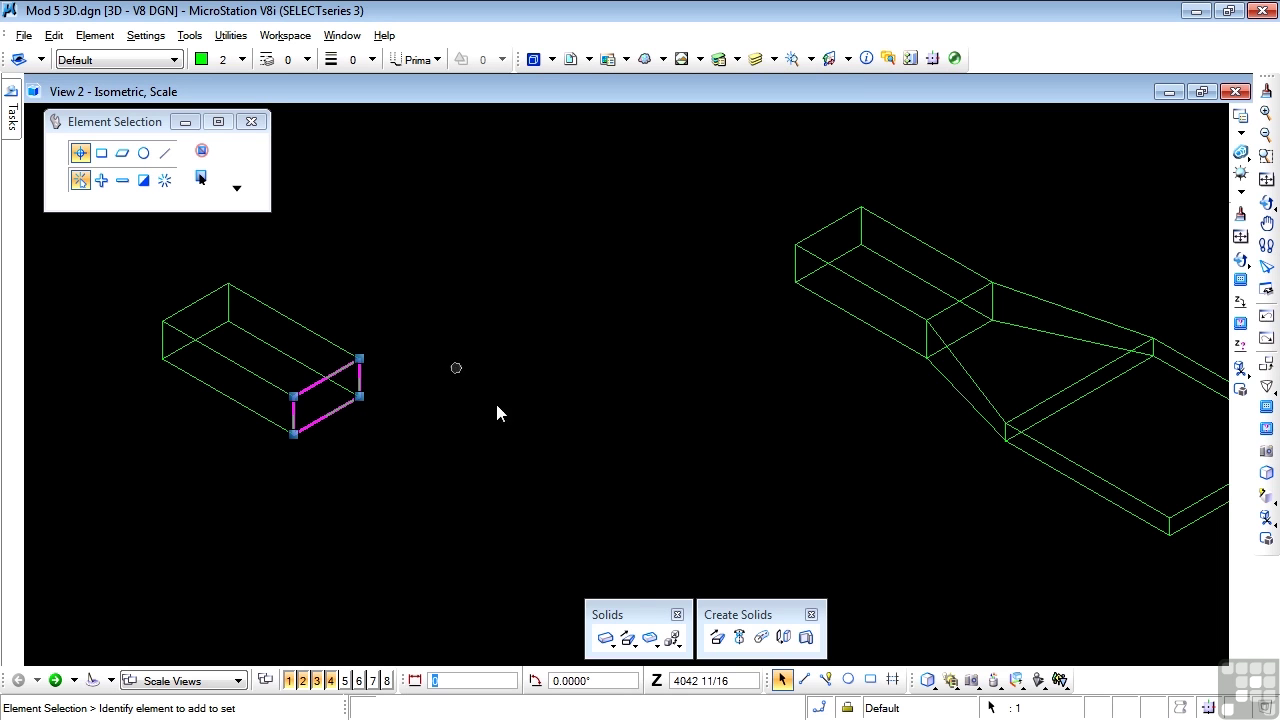
Extrude the end face into an off-centre taper scaled 2.25 by 0.467, about 1082 units long.
left_click(717, 637)
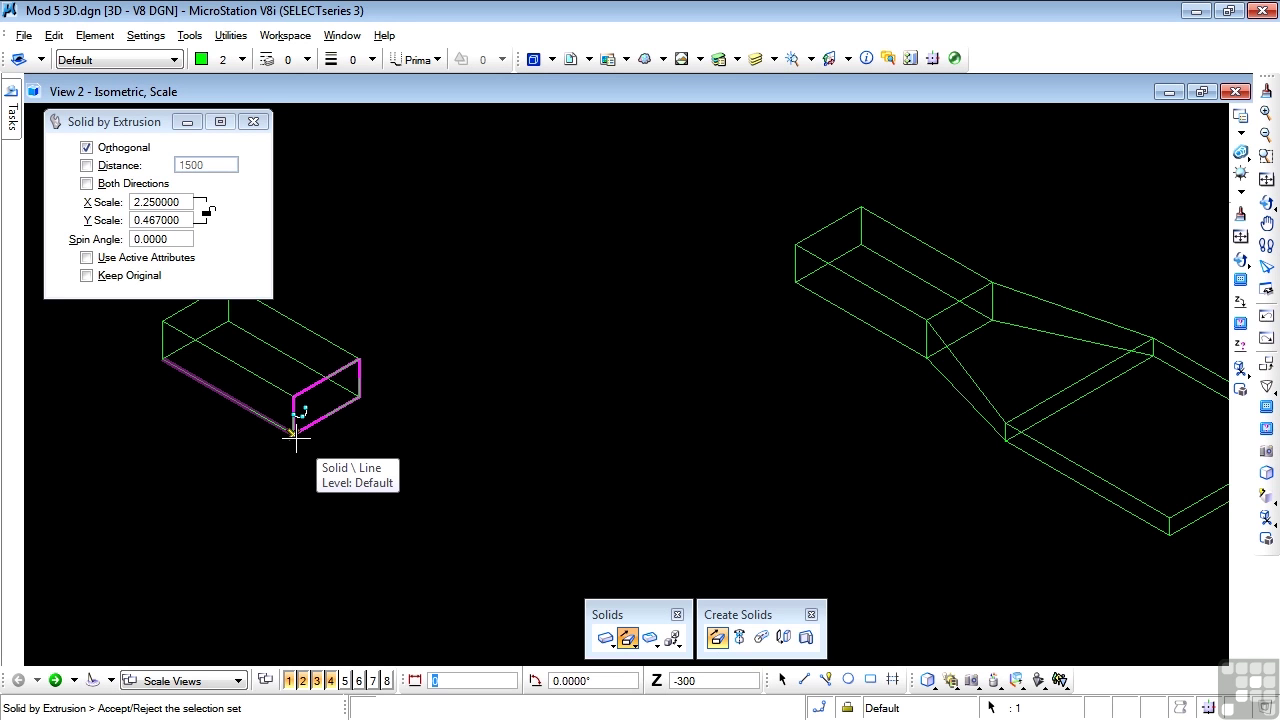
left_click(296, 437)
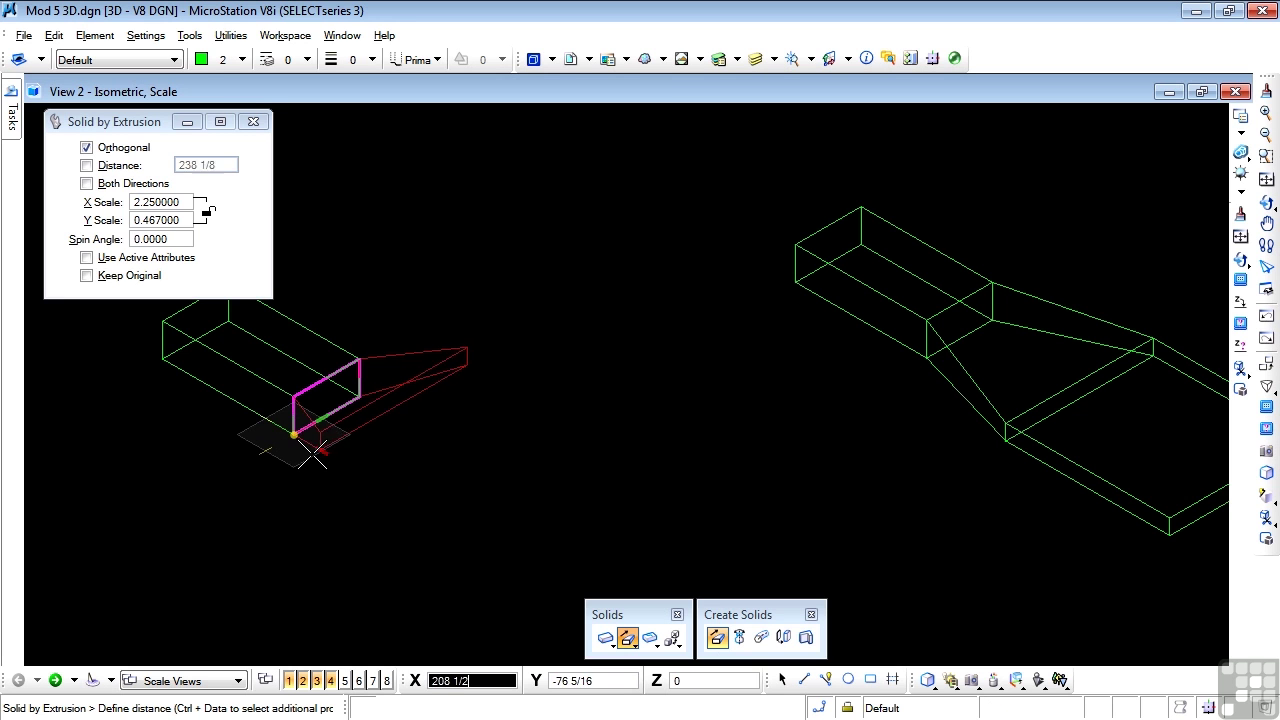
left_click(393, 514)
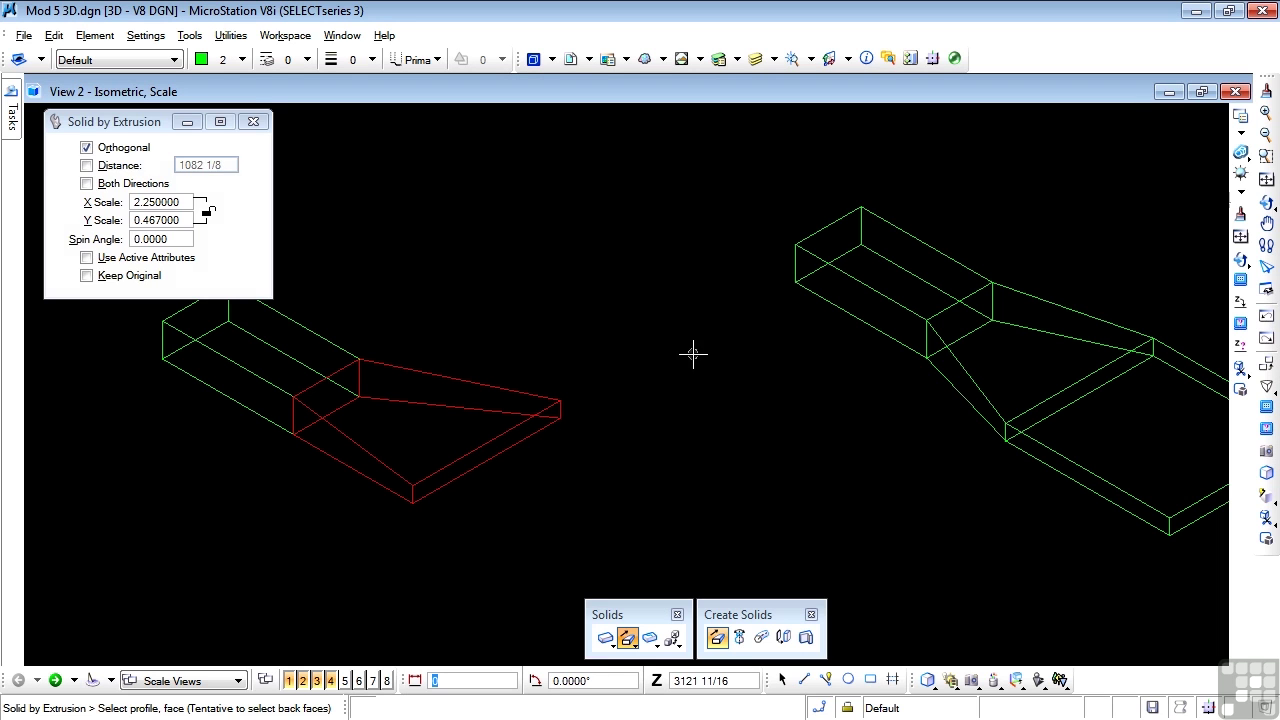
right_click_drag(771, 354, 1005, 438)
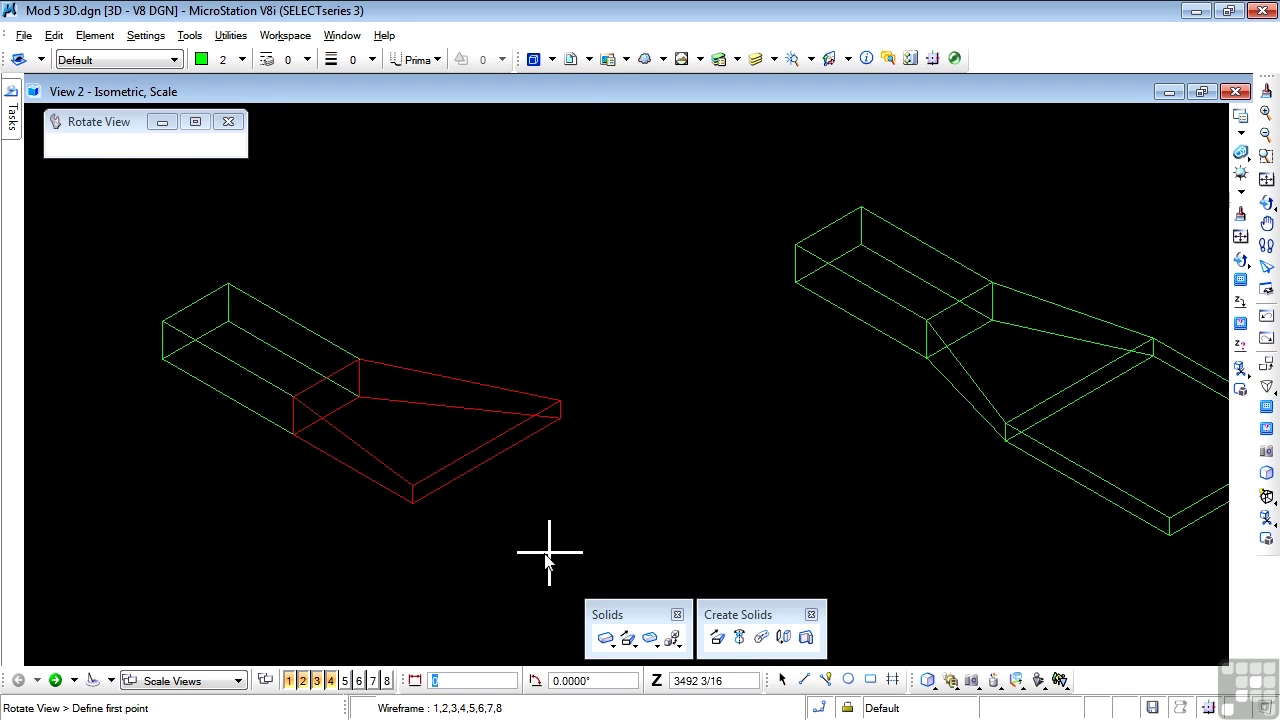
Rotate the view about the taper's corner to a low side angle showing the offset.
left_click(412, 501)
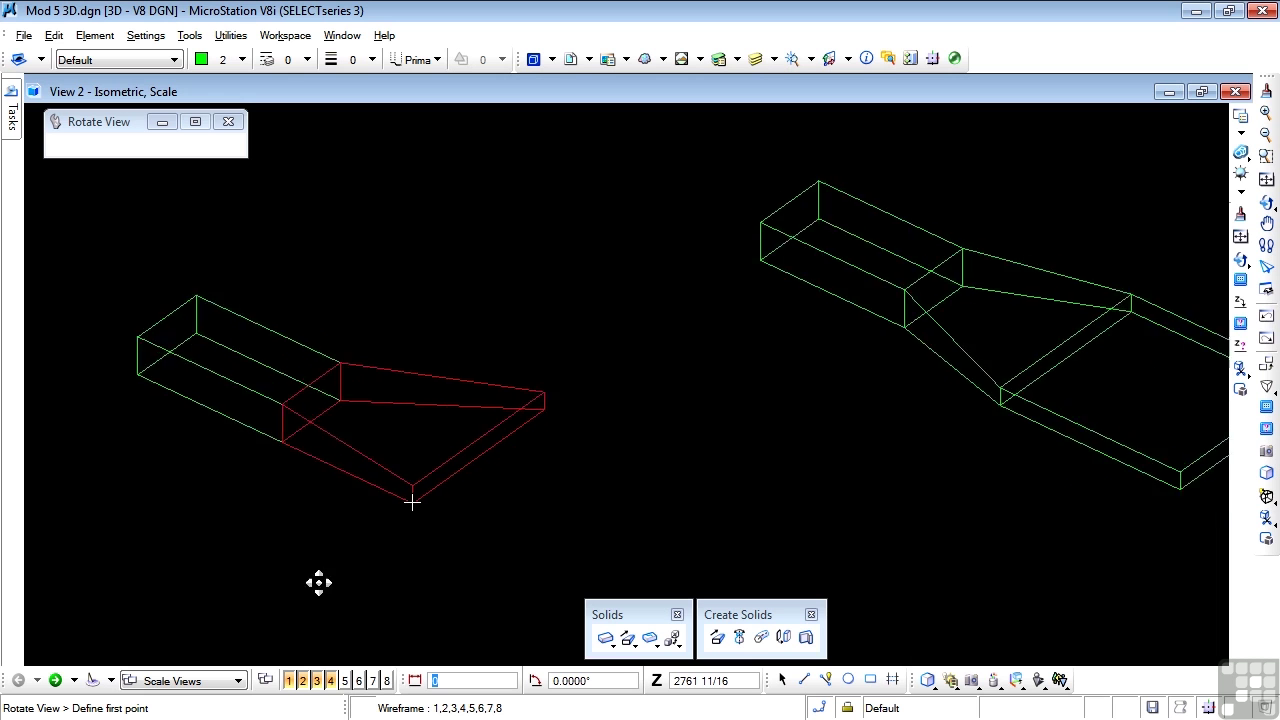